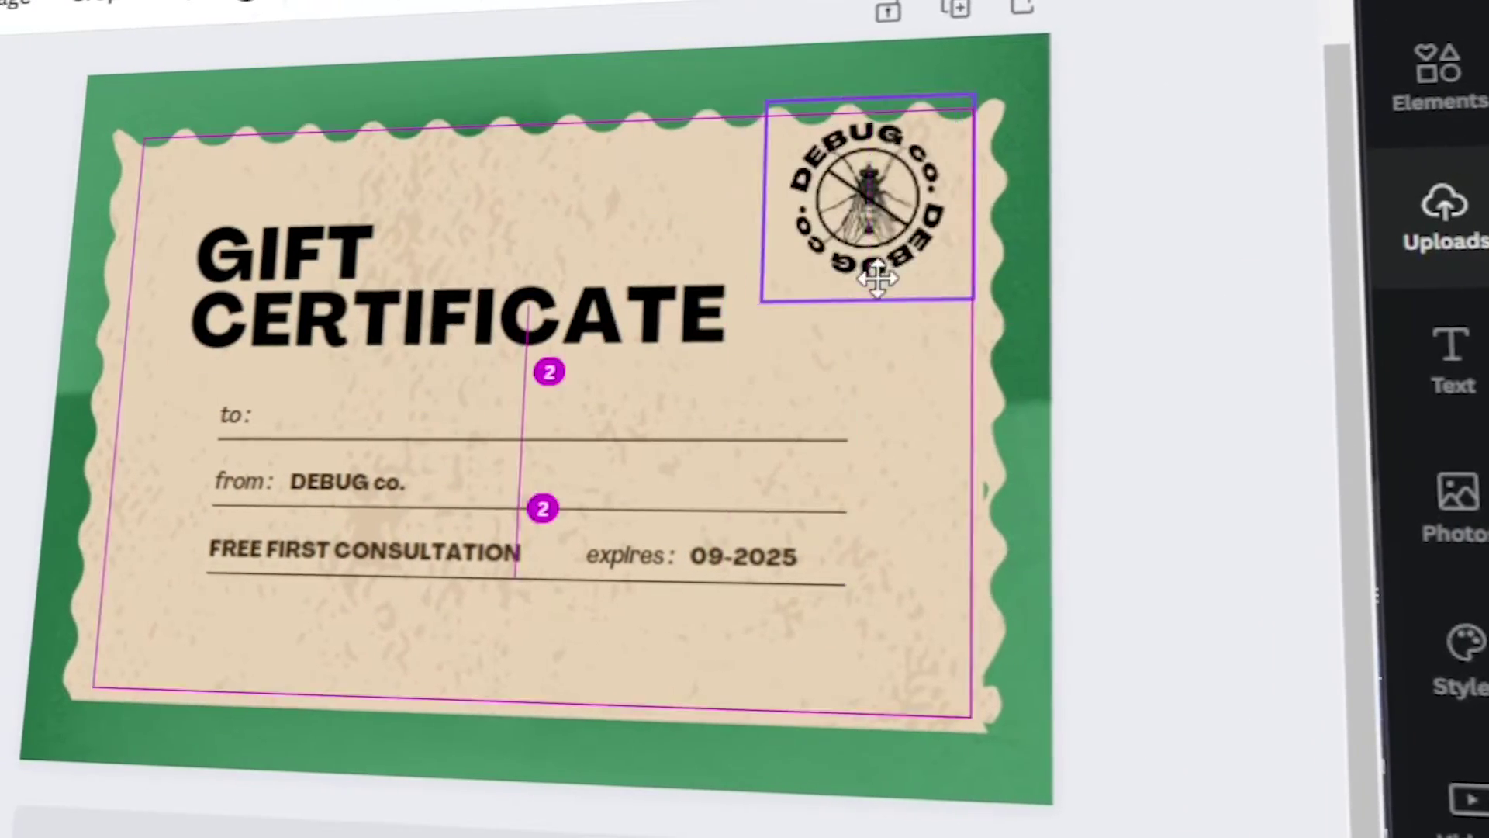
Enlarge the DEBUG co. logo to about 4 by 4 and position it in the certificate's upper-right corner
left_click_drag(761, 301, 620, 438)
left_click_drag(864, 272, 951, 244)
left_click_drag(372, 277, 321, 276)
left_click(822, 295)
left_click_drag(1059, 47, 950, 132)
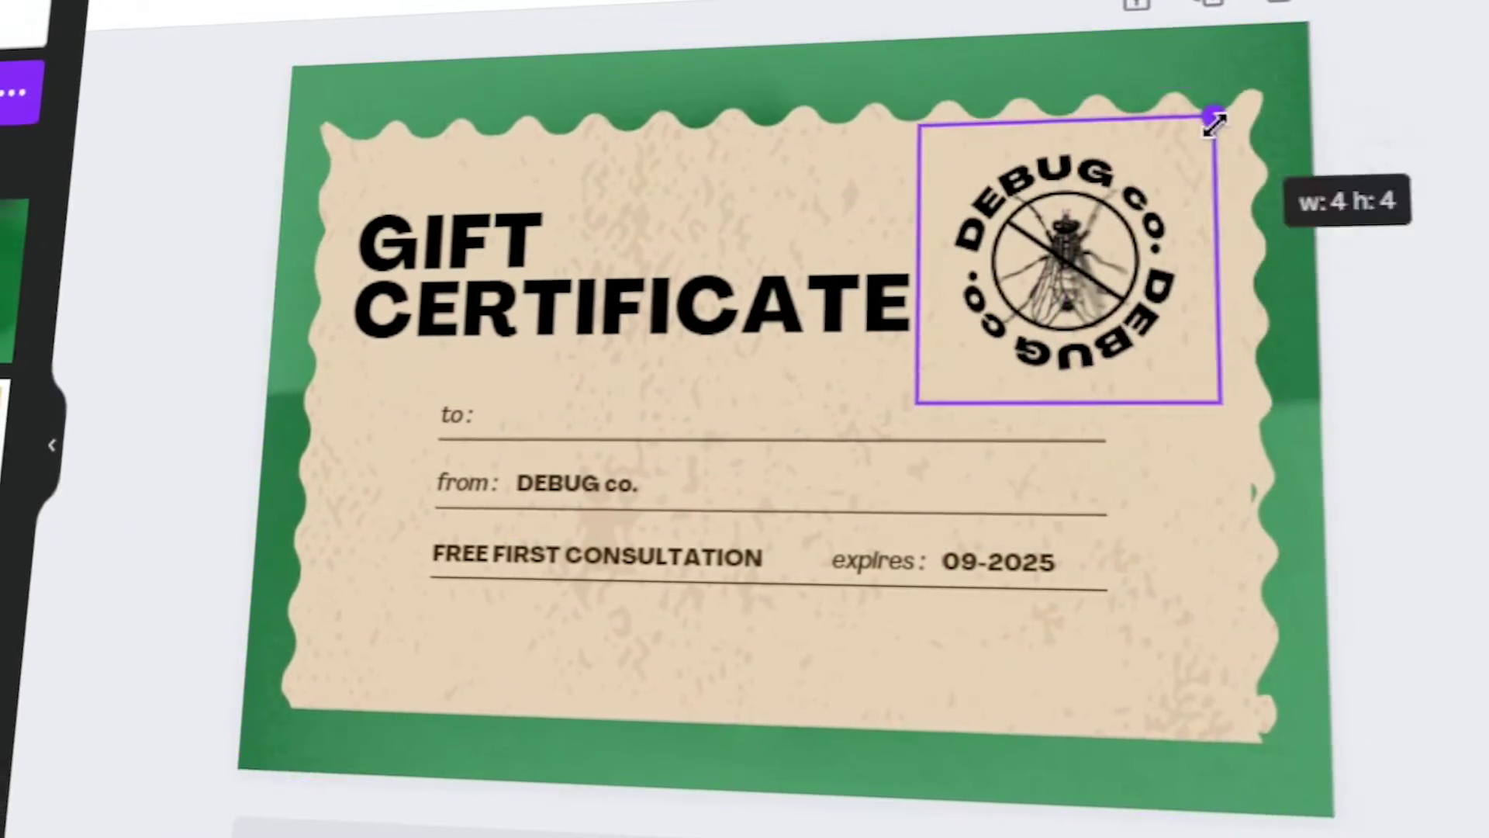
left_click_drag(1105, 231, 1148, 211)
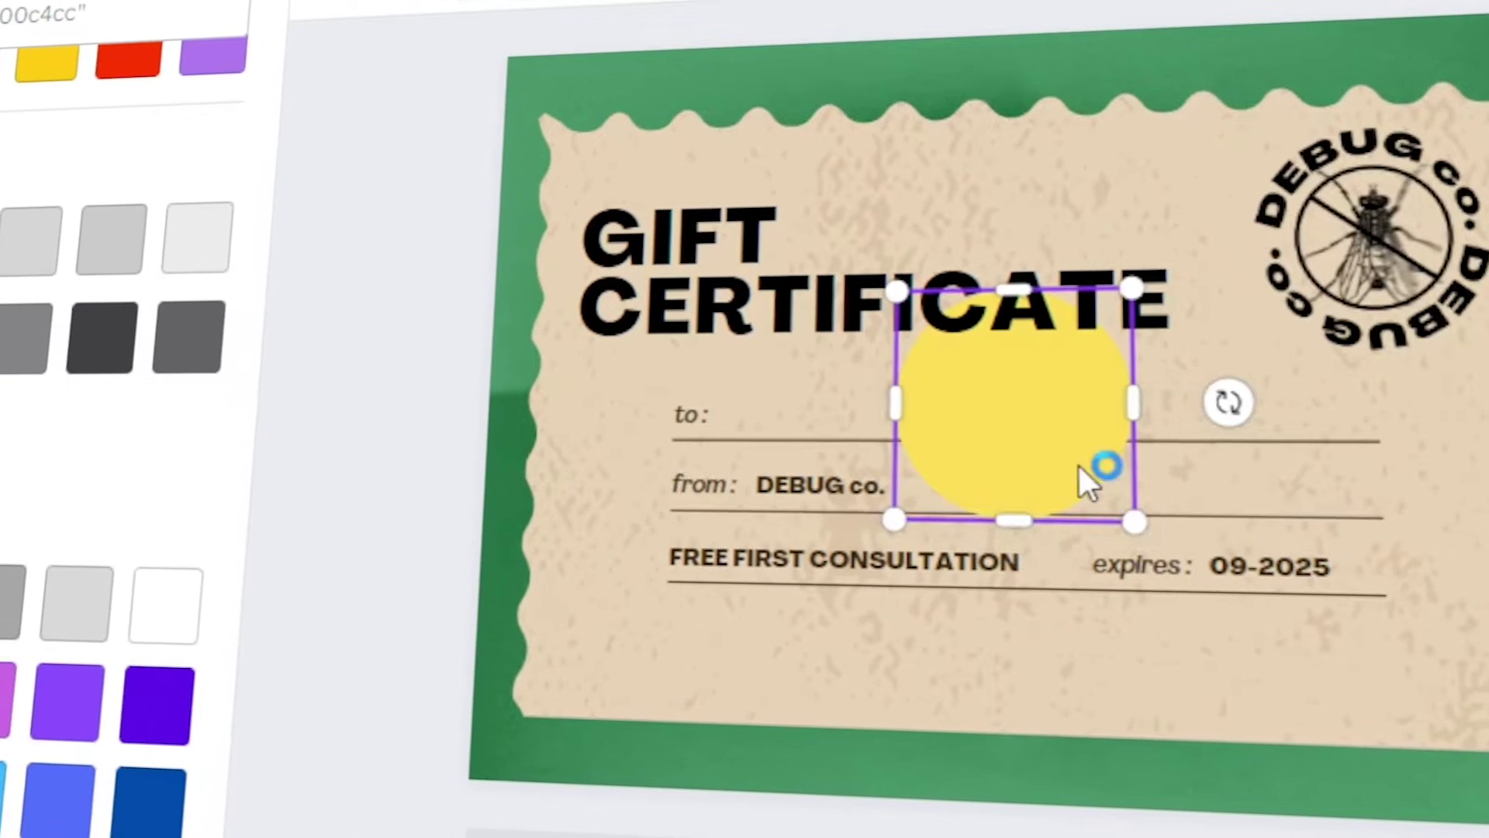
Move the yellow circle onto the DEBUG co. logo and send it one layer backward
left_click_drag(1080, 468, 1435, 309)
key("ctrl+[")
key("Escape")
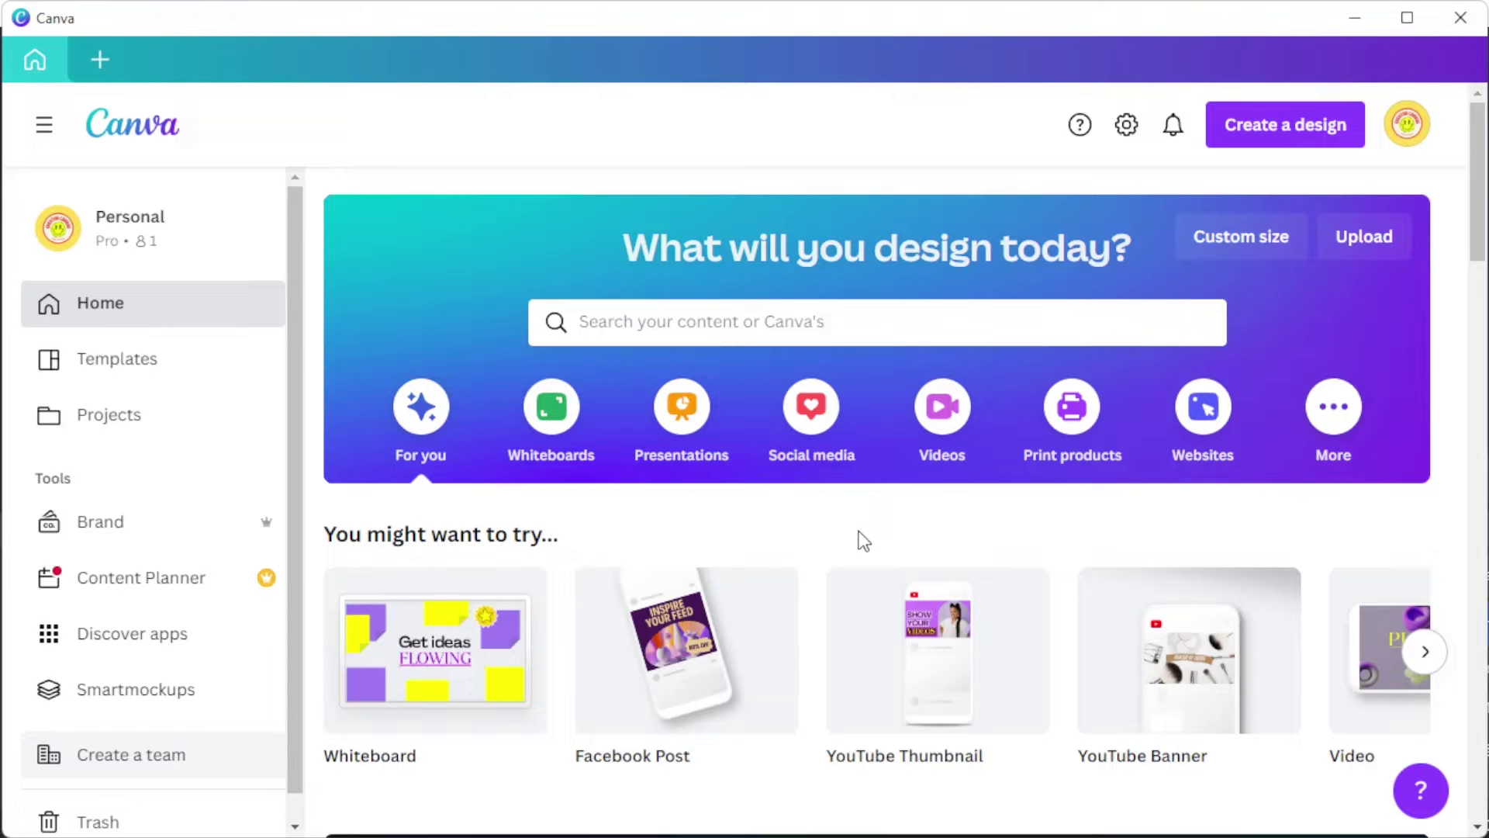
Search the templates for "business gift certificate"
left_click(887, 334)
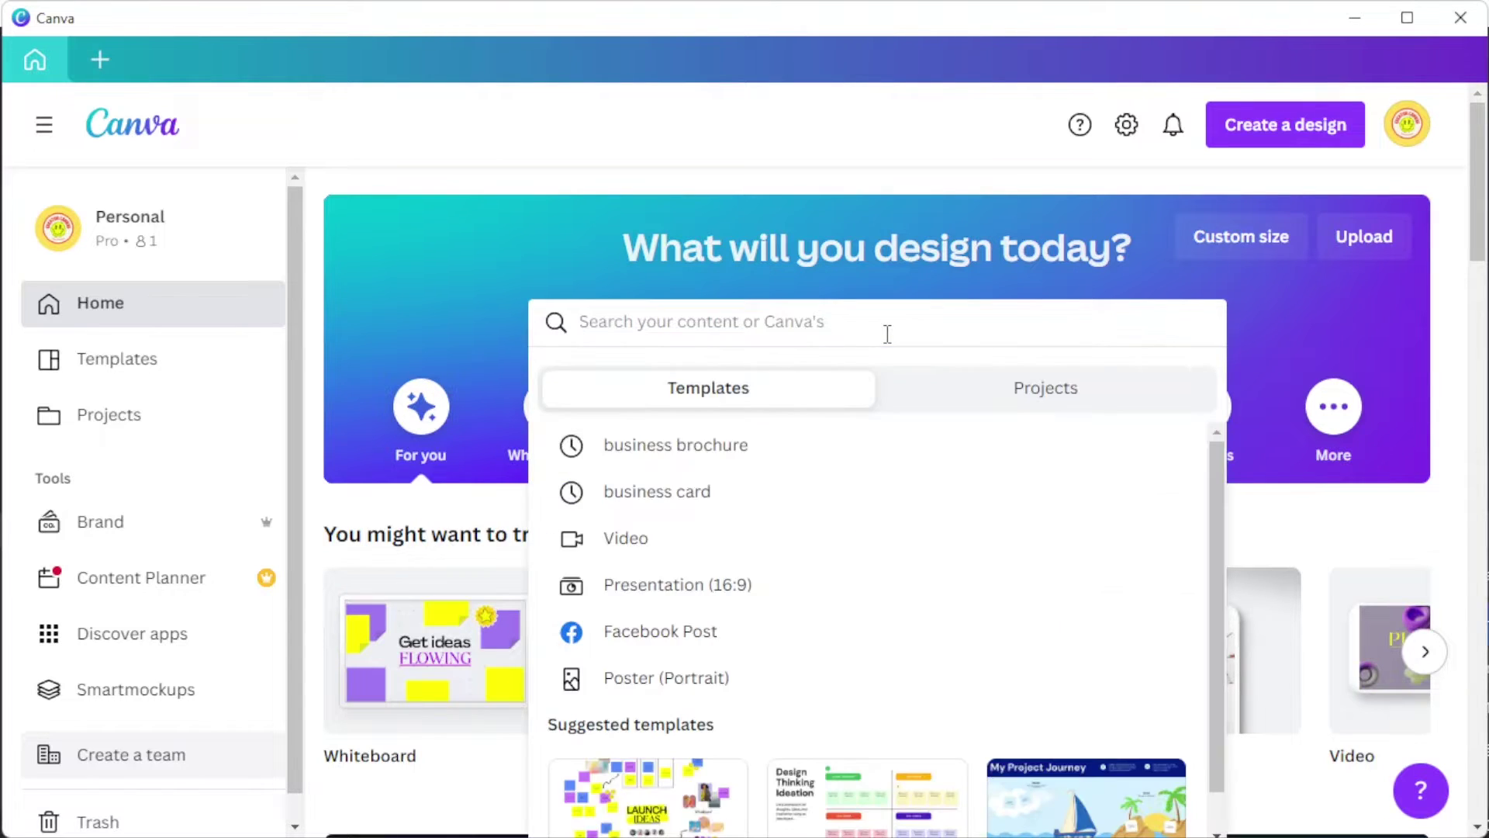
type("business gift certificate")
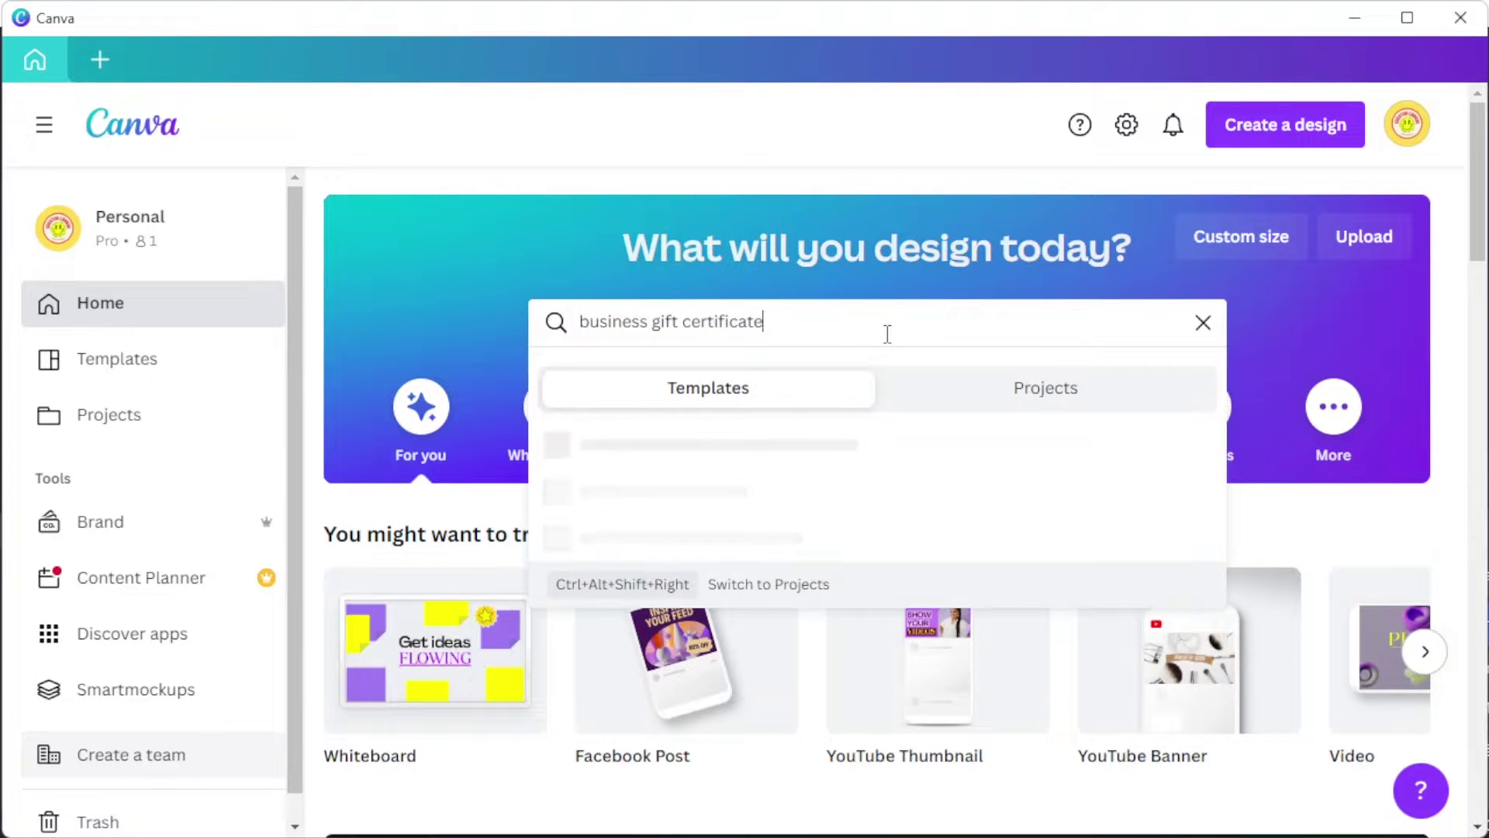
key("Return")
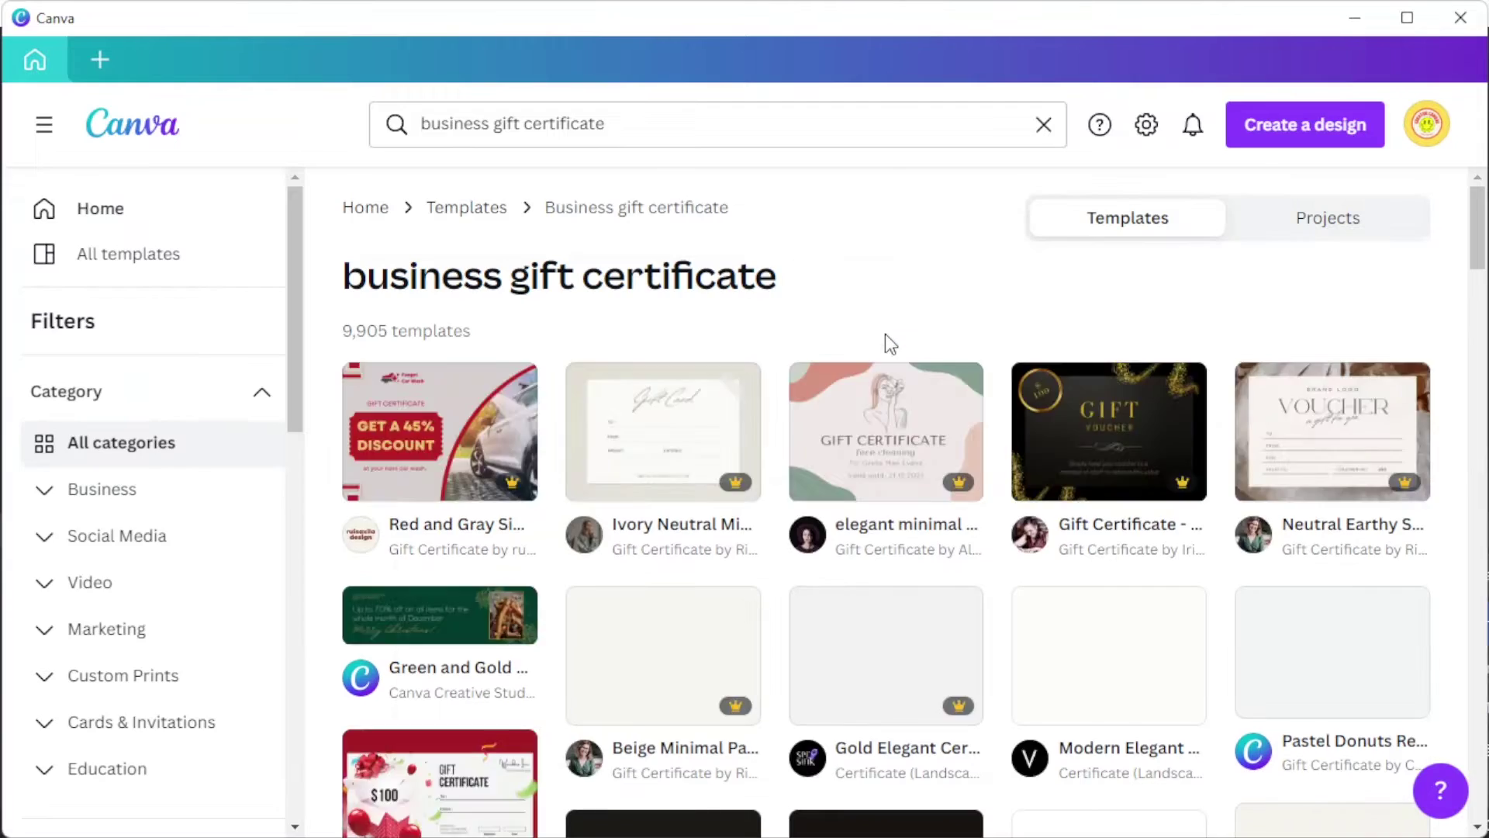
Browse the gift certificate templates and examine the available theme and color filters
scroll(1448, 416, "down", 4)
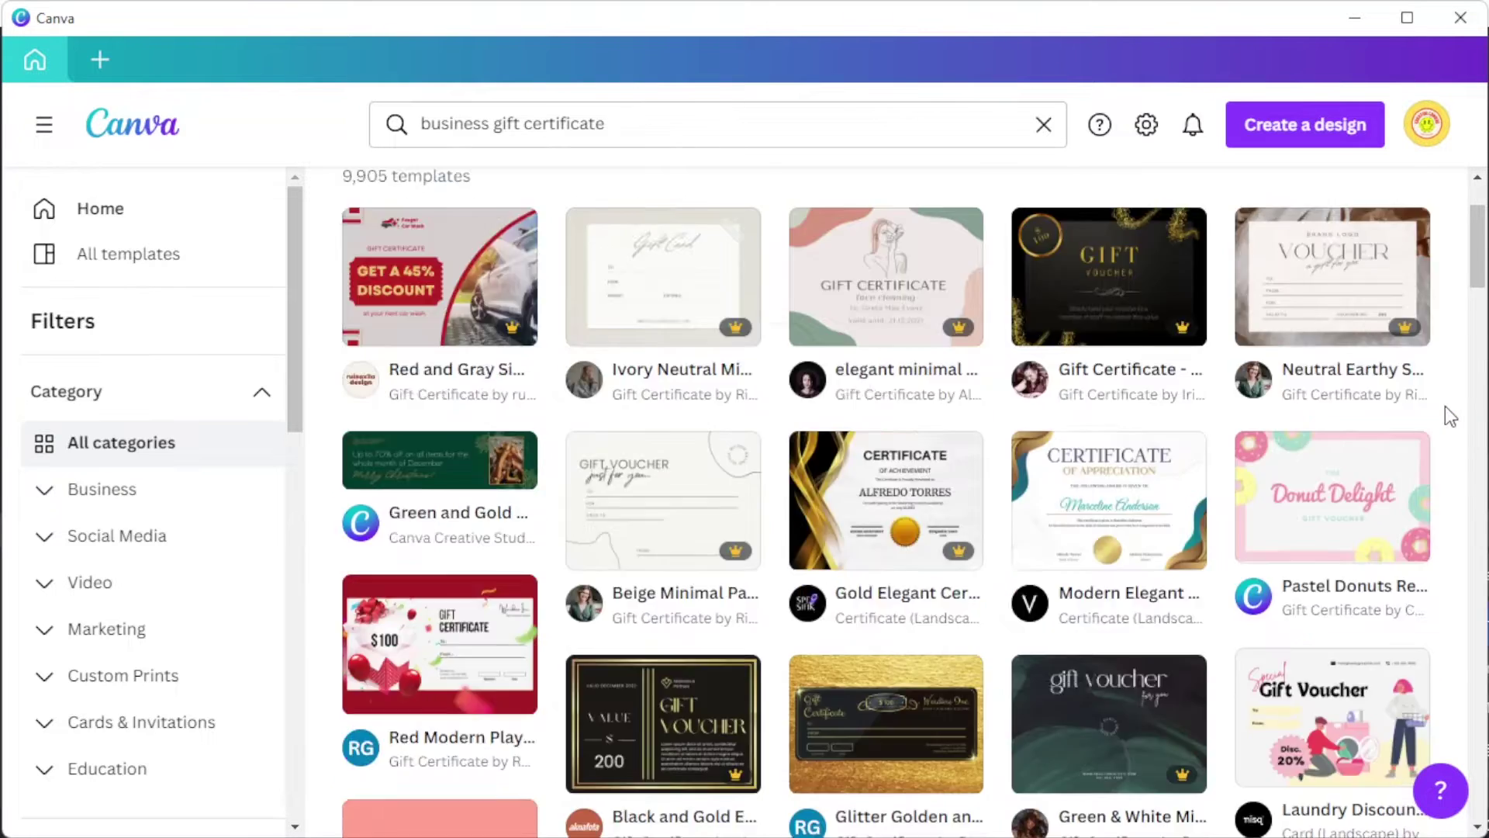
scroll(1449, 416, "down", 3)
scroll(1449, 416, "down", 3)
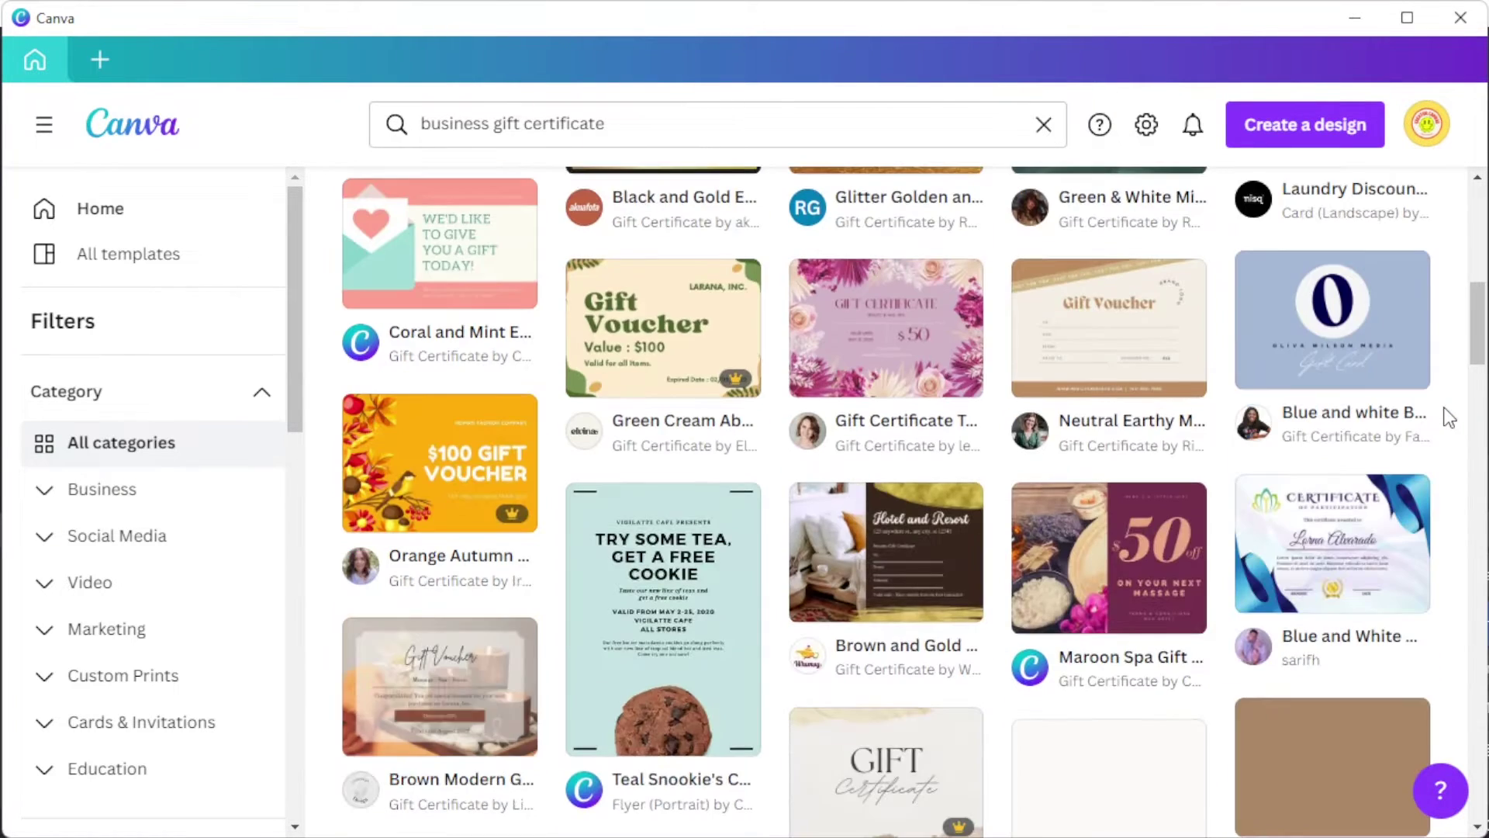
scroll(1448, 417, "down", 2)
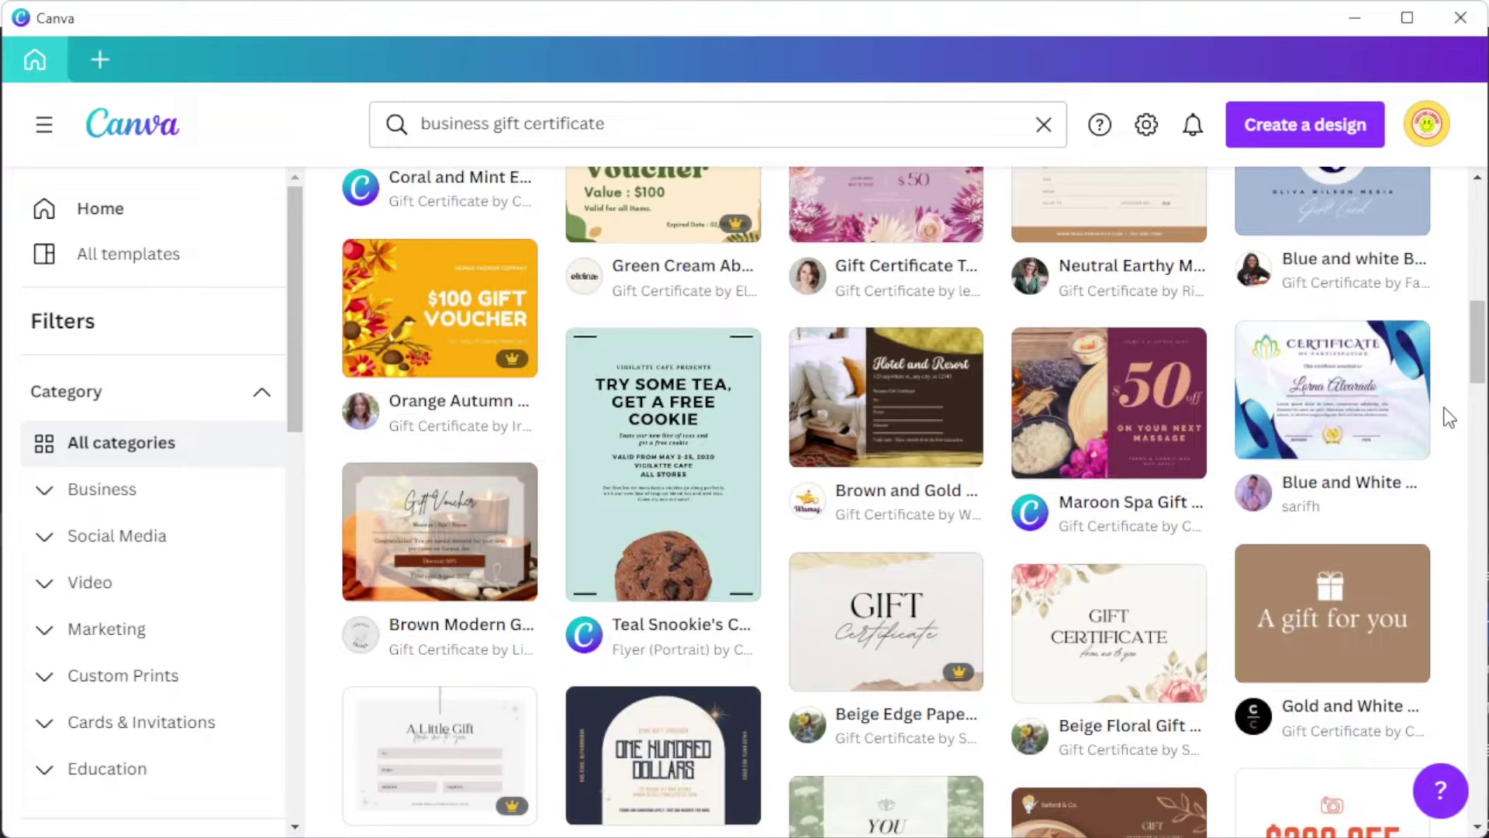
scroll(1449, 417, "down", 4)
scroll(1449, 417, "down", 4)
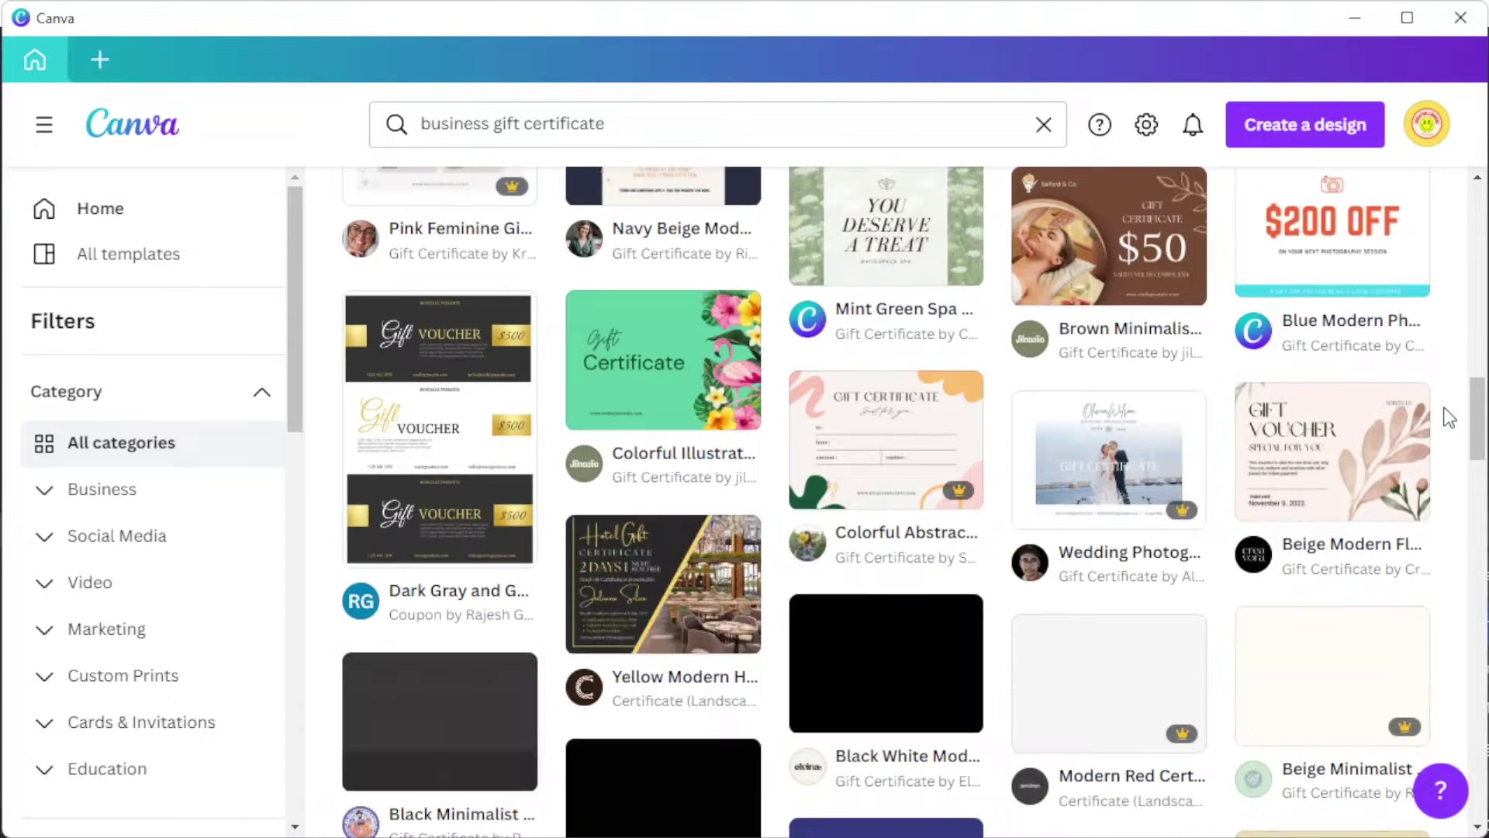
scroll(1448, 417, "down", 2)
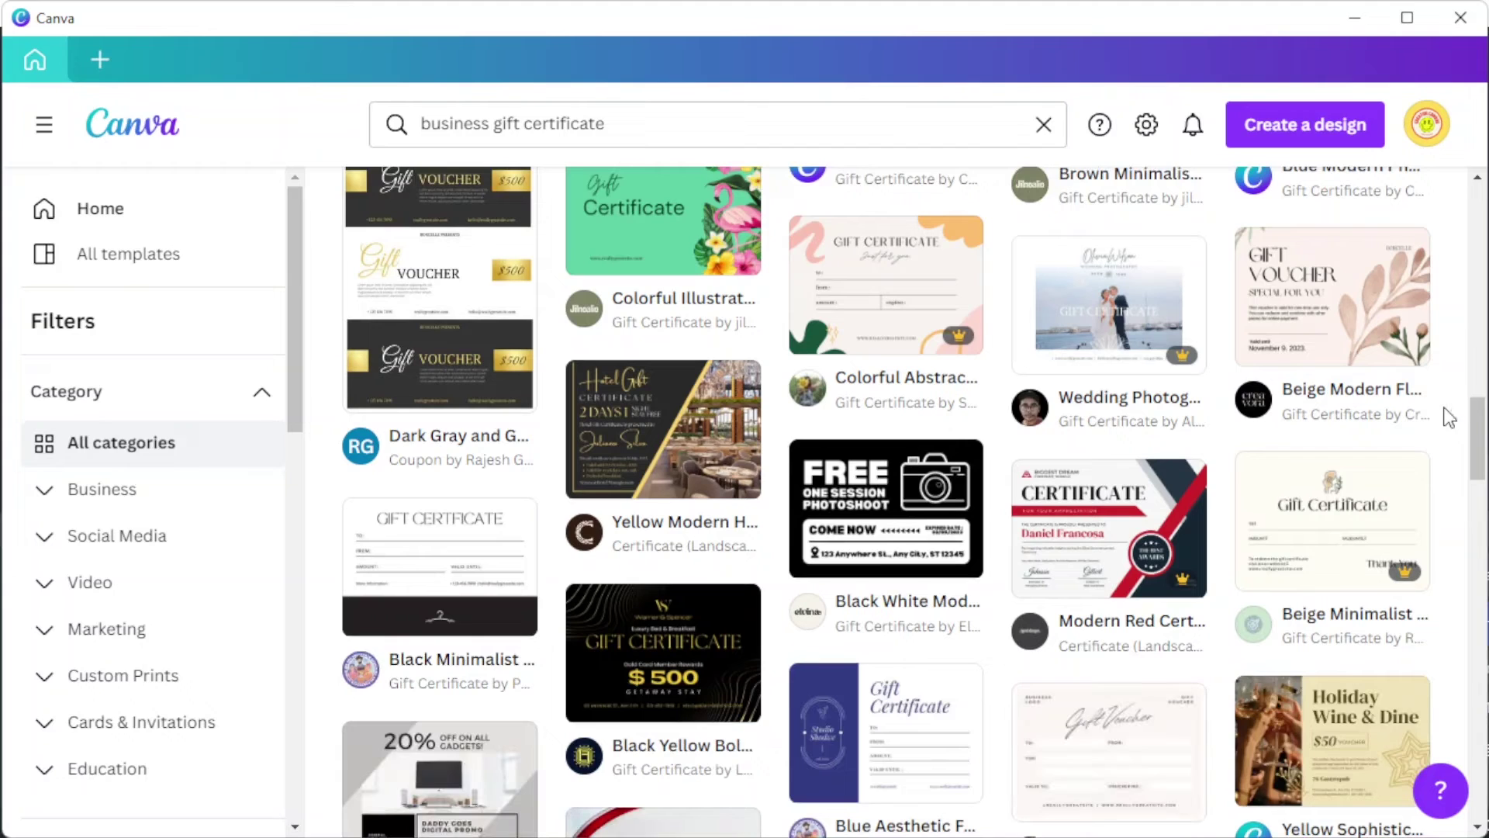
scroll(168, 445, "down", 12)
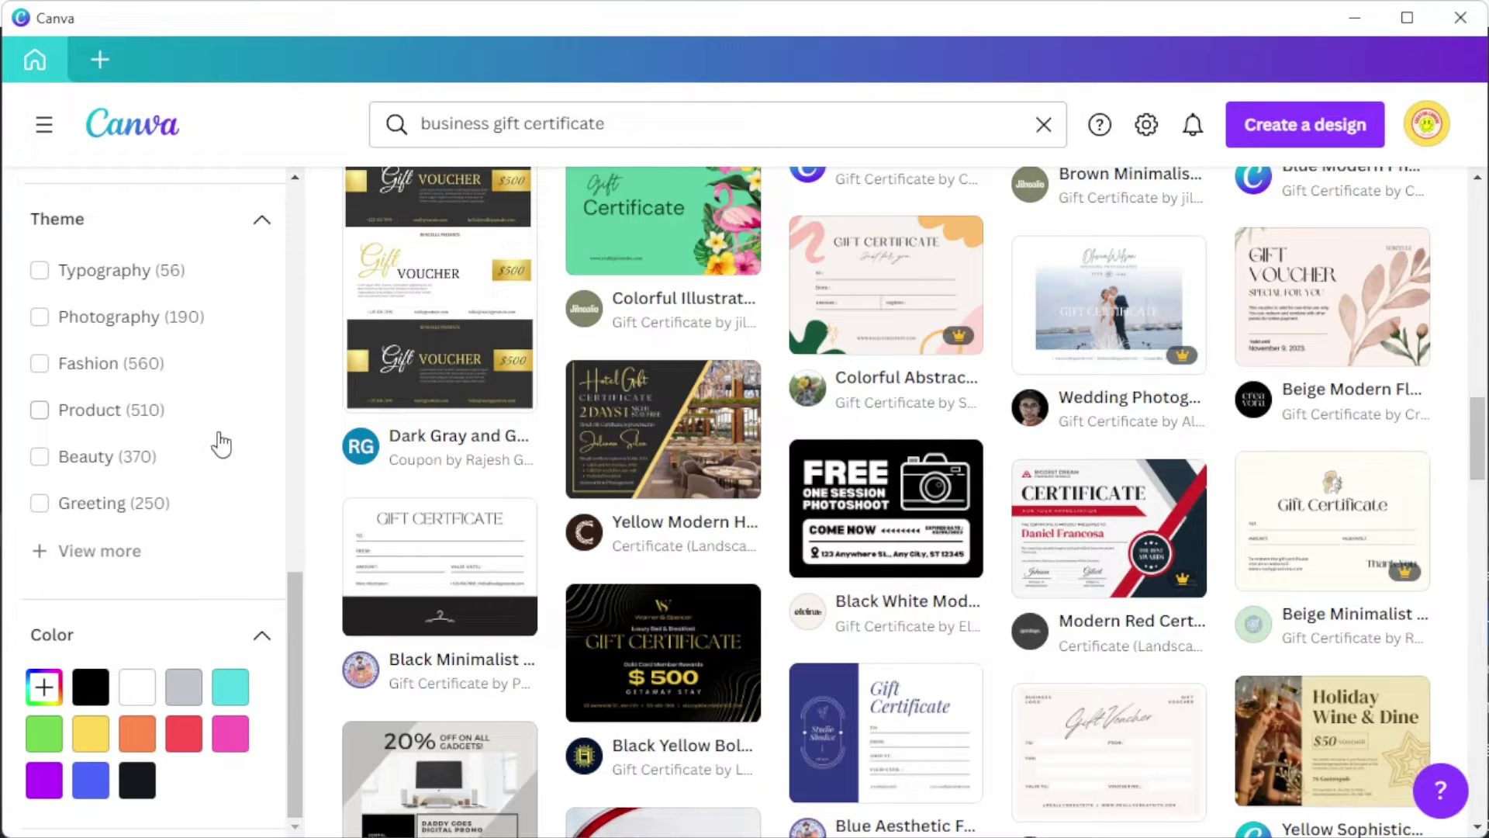
View the design types and the custom size settings for a new design, leaving without creating one
left_click(1349, 138)
scroll(1157, 444, "down", 2)
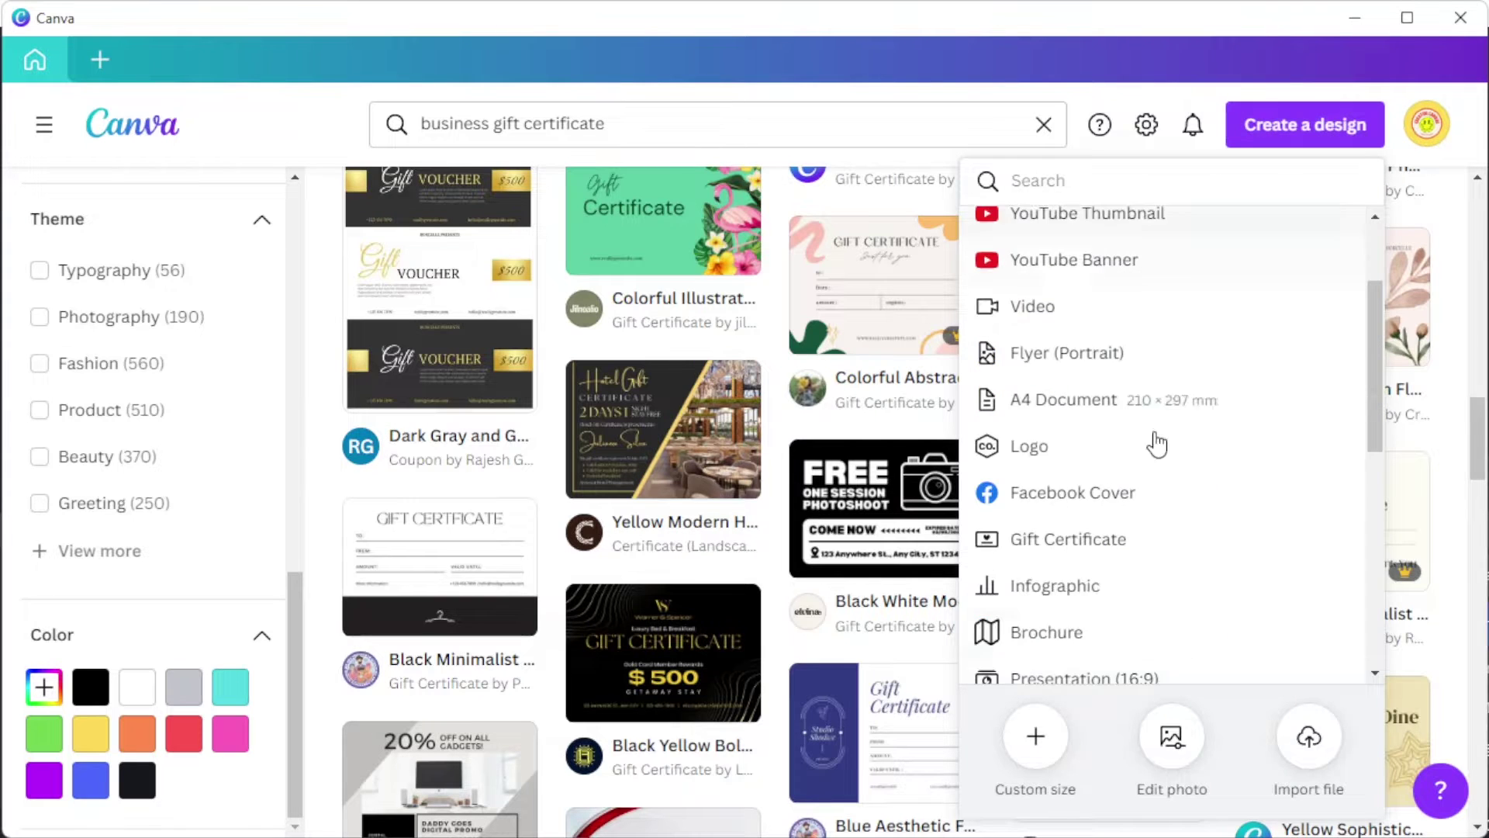
left_click(1035, 748)
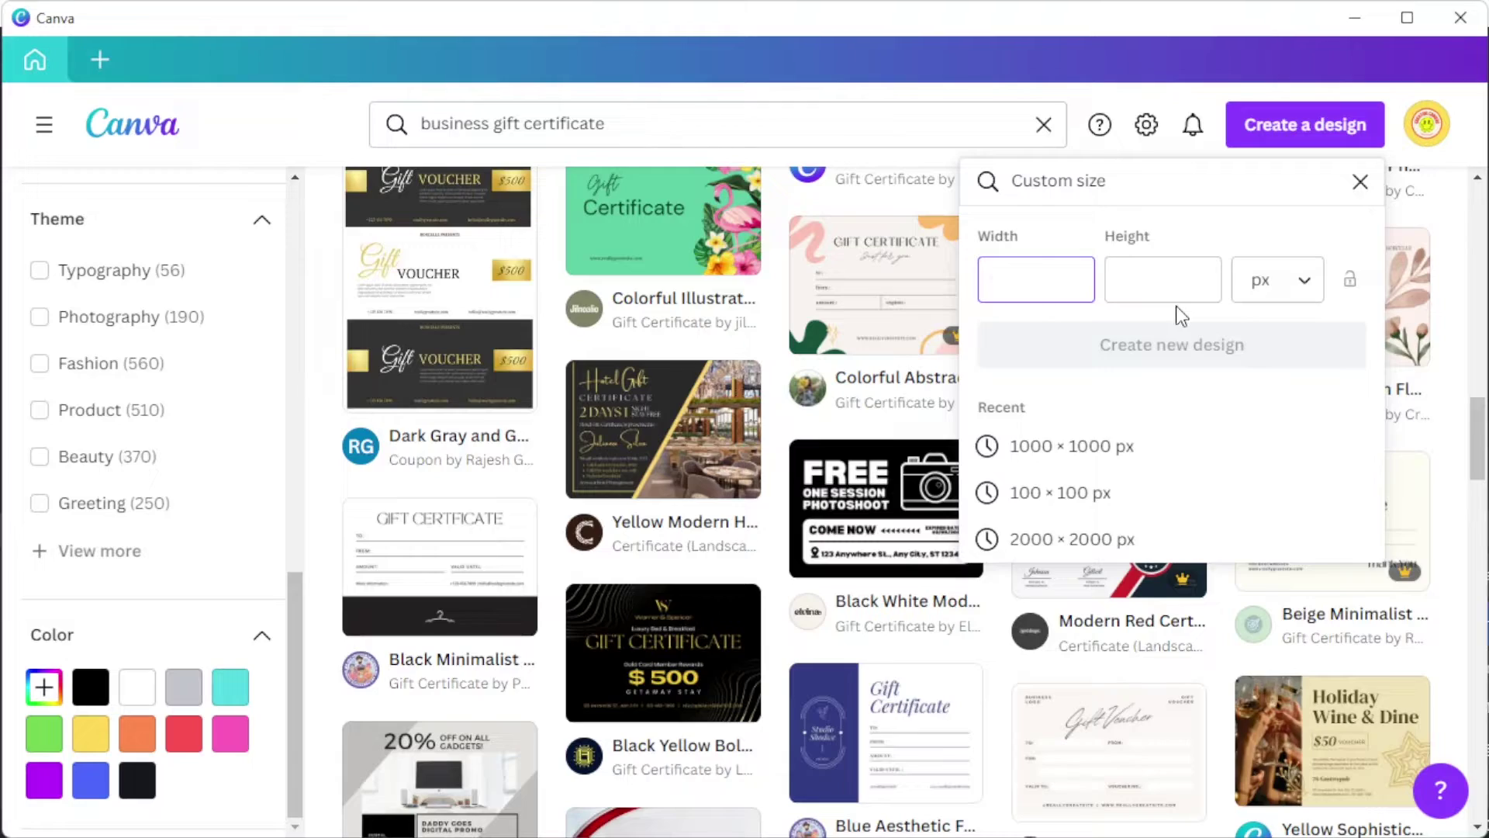
left_click(1450, 423)
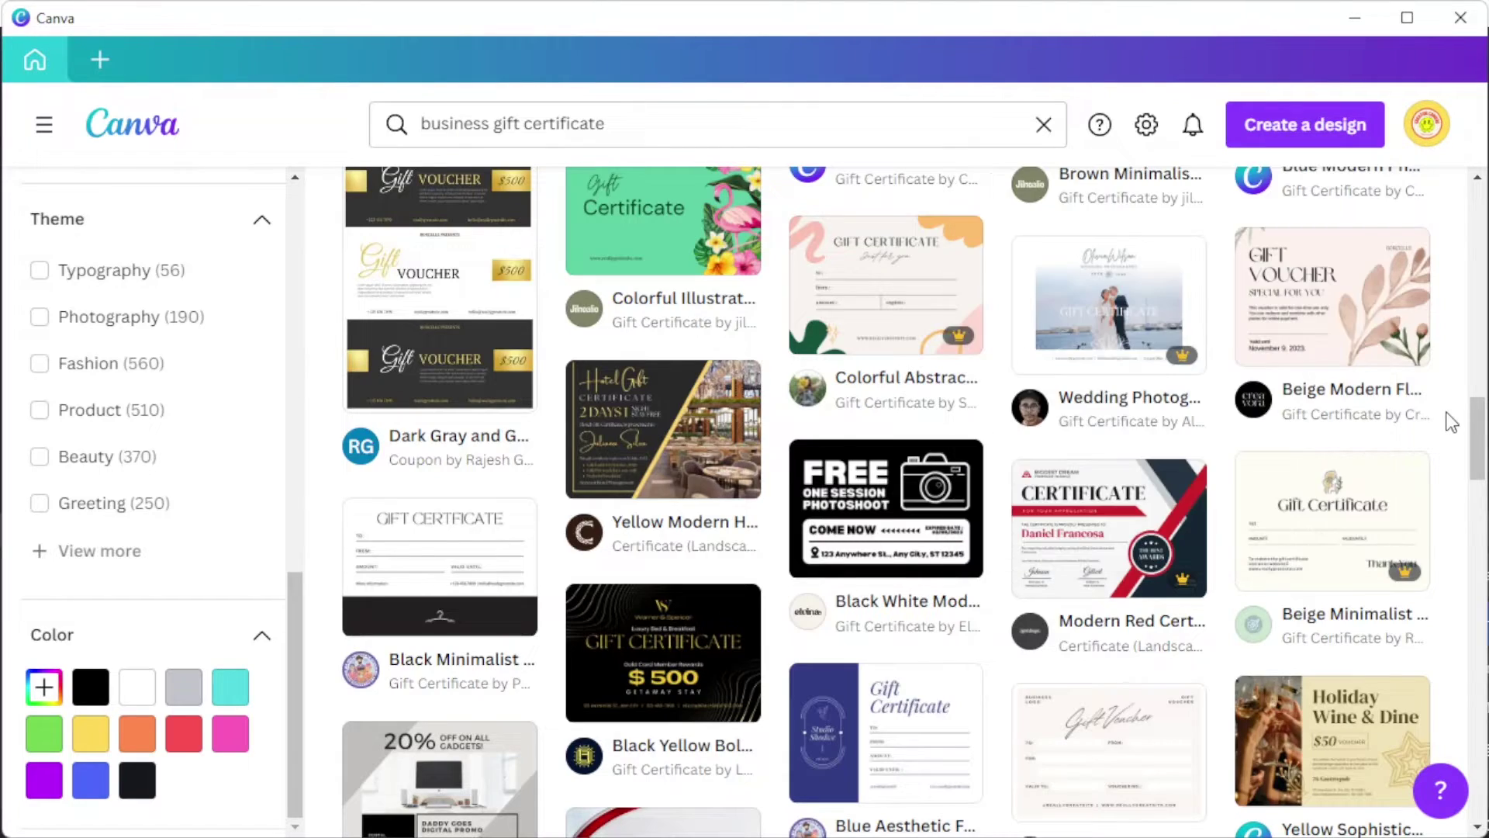
Browse the gift certificate templates and open the Brown Modern Gift Certificate template for editing
scroll(1451, 422, "down", 15)
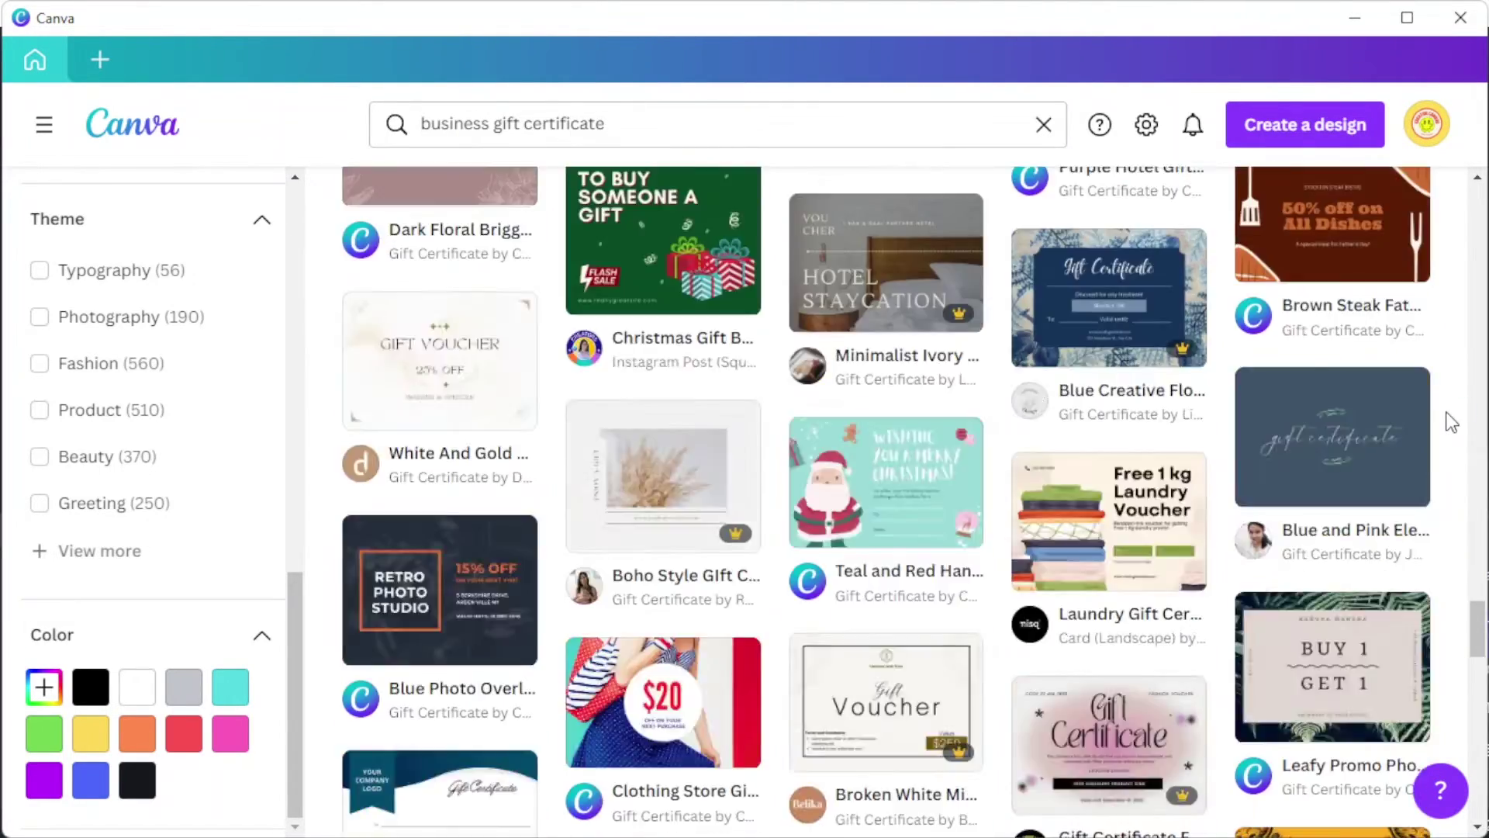
scroll(1451, 423, "down", 15)
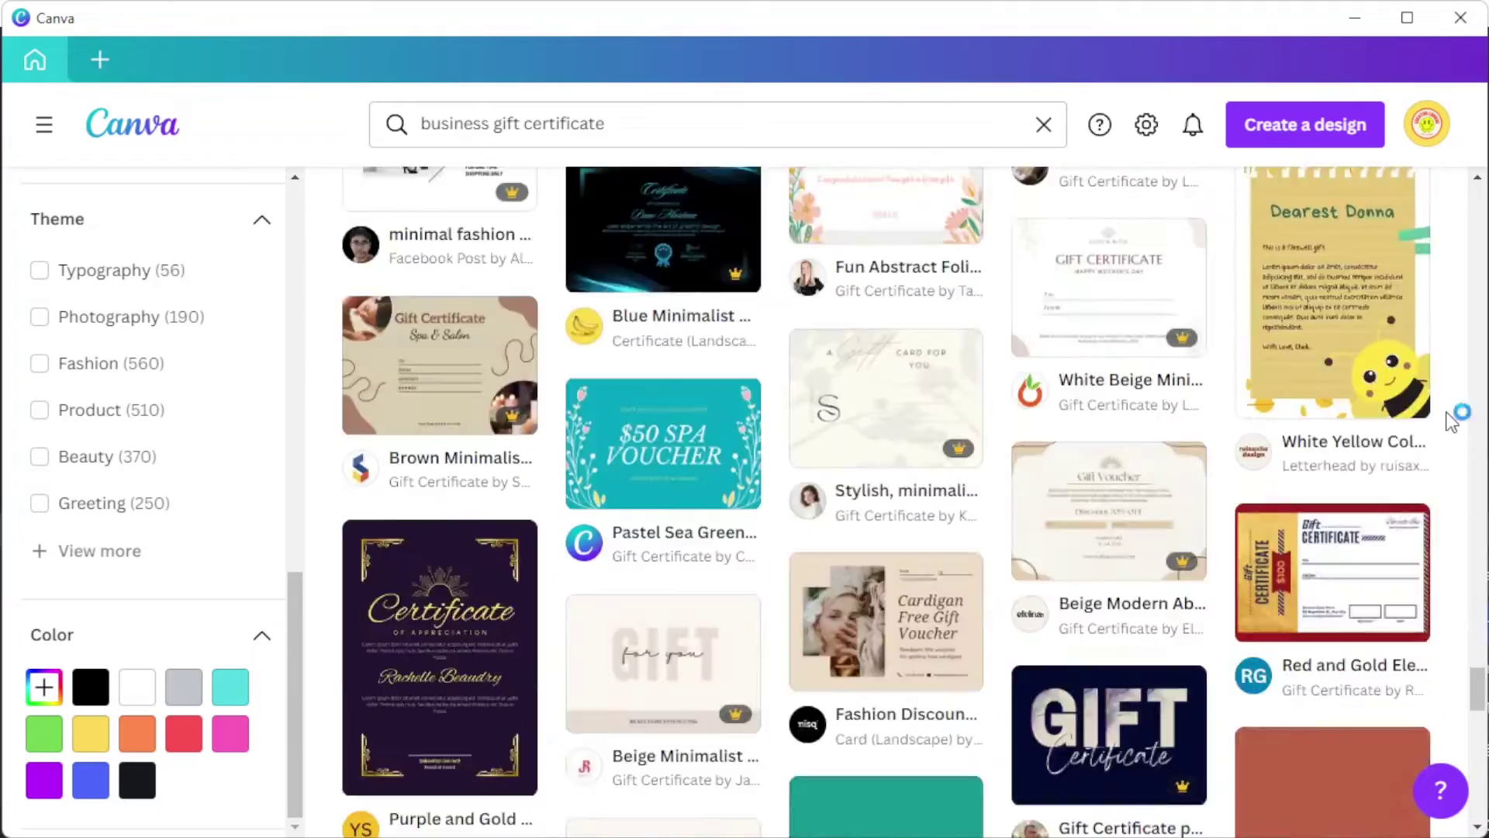
scroll(1447, 415, "down", 12)
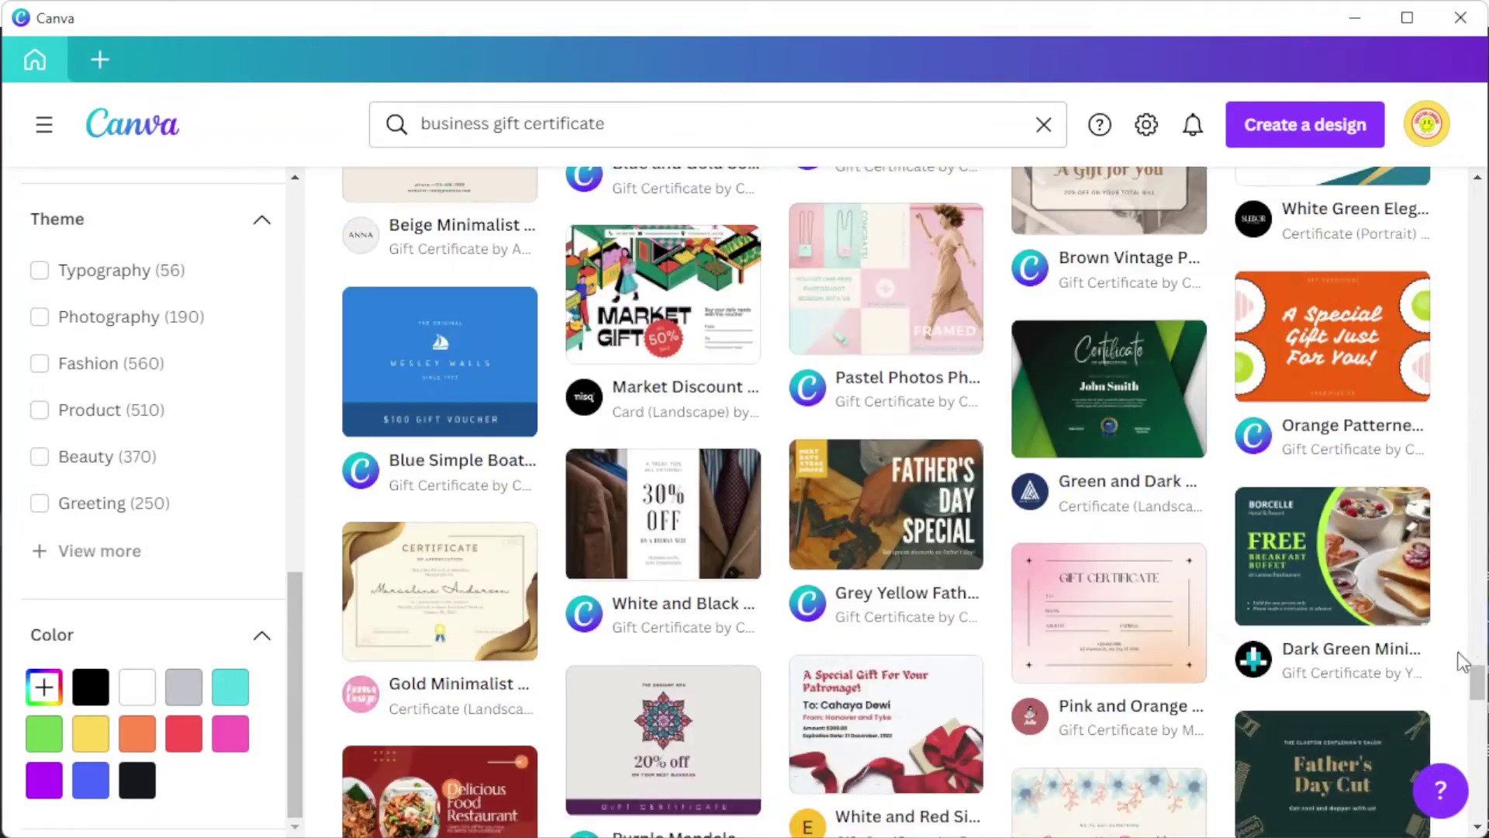
left_click_drag(1474, 679, 1463, 227)
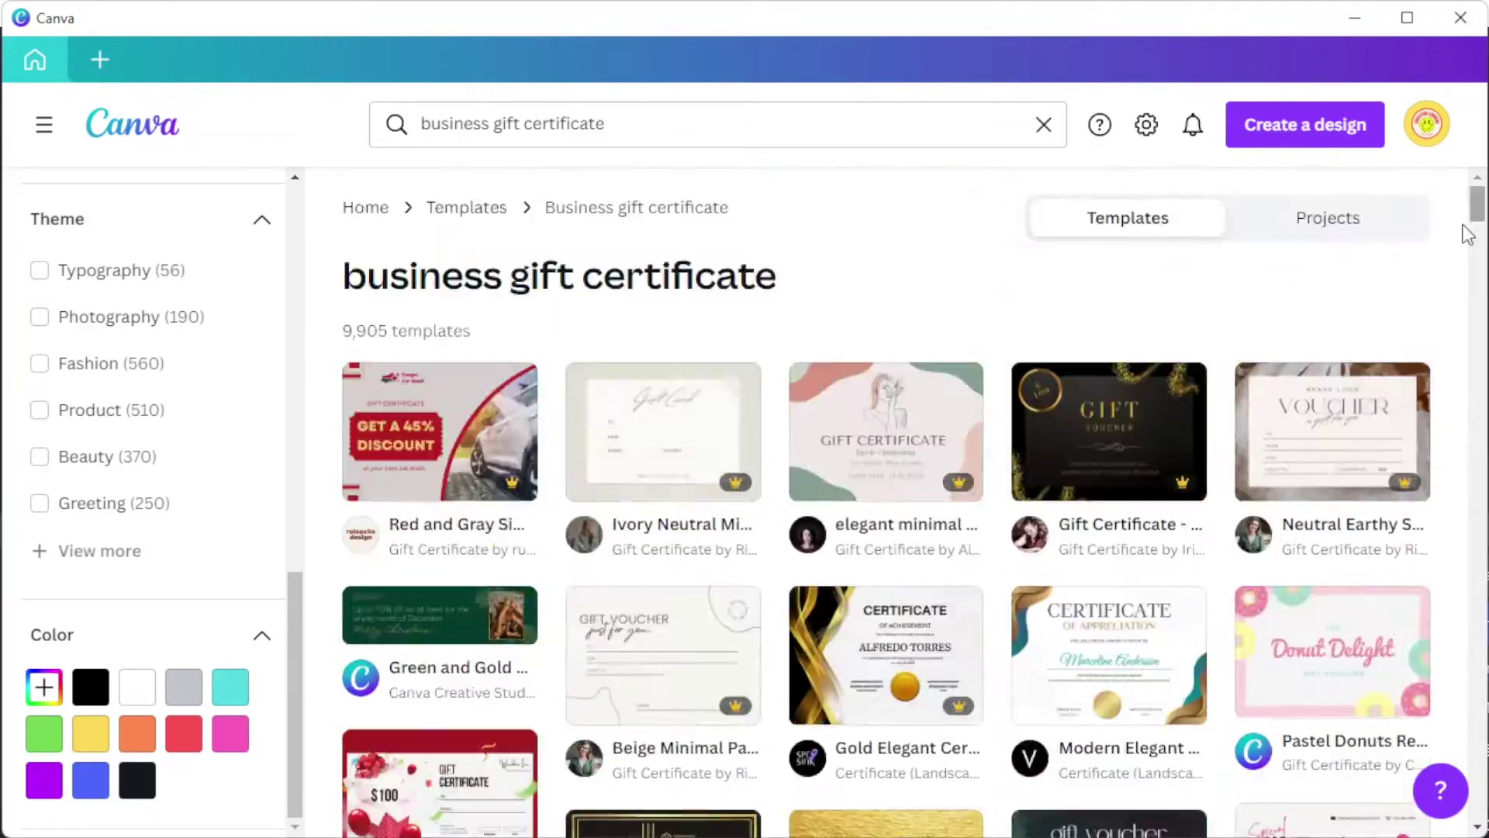
scroll(1445, 309, "down", 15)
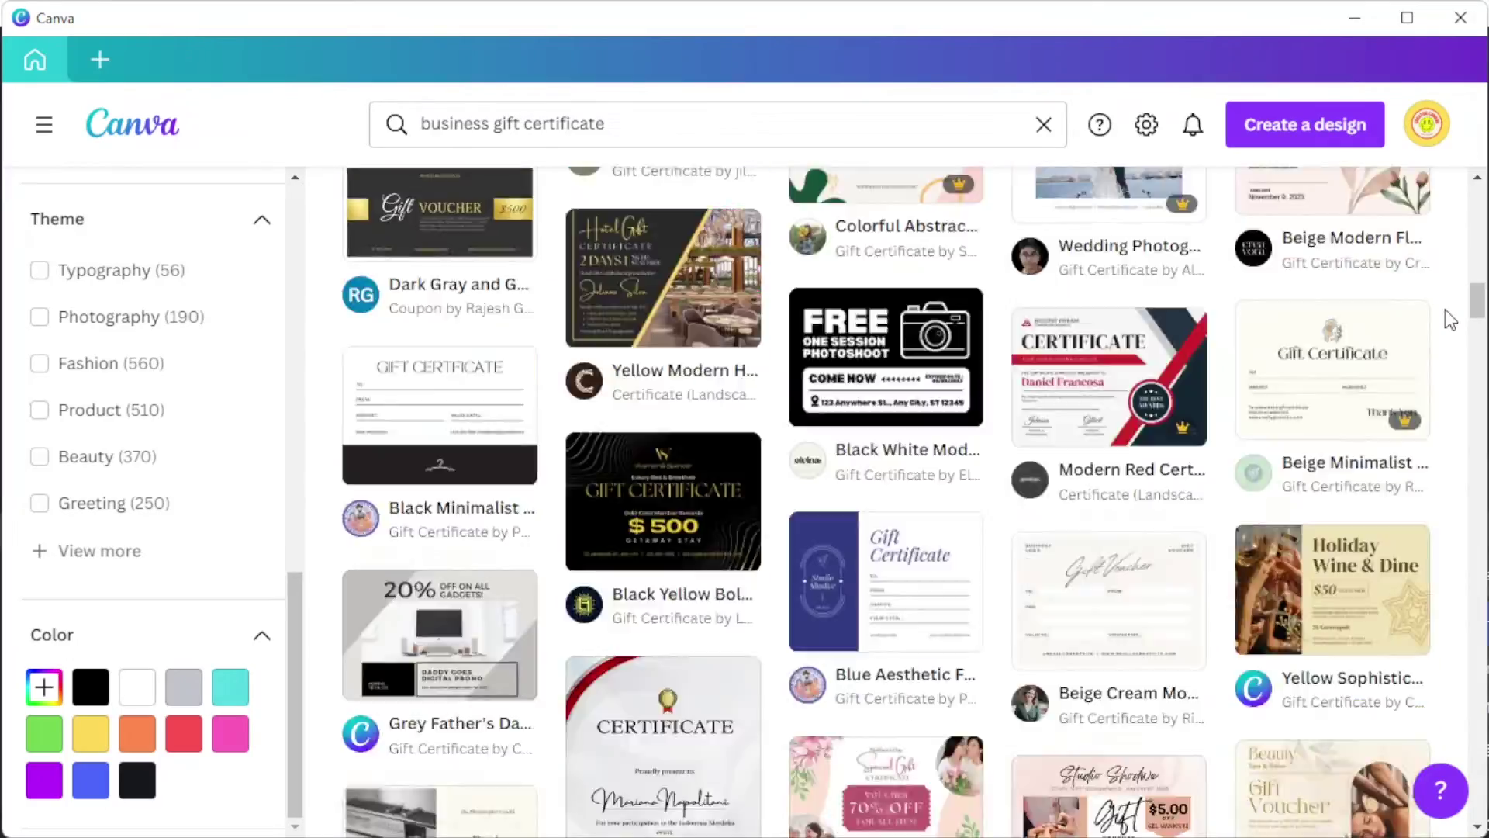
scroll(1445, 309, "down", 6)
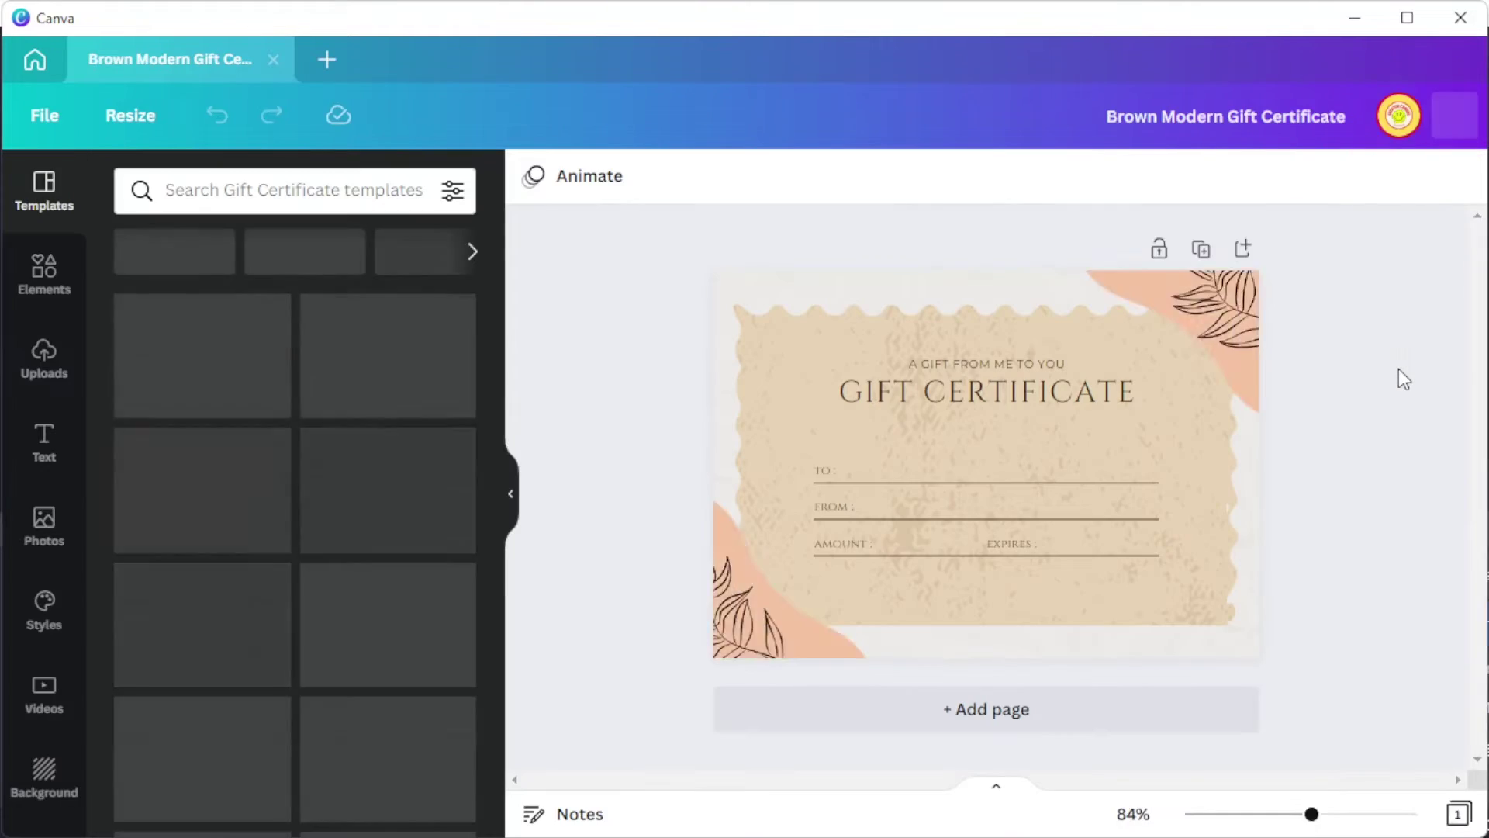
Review the logos, colors and fonts stored in the Pest Control brand kit
scroll(20, 572, "down", 3)
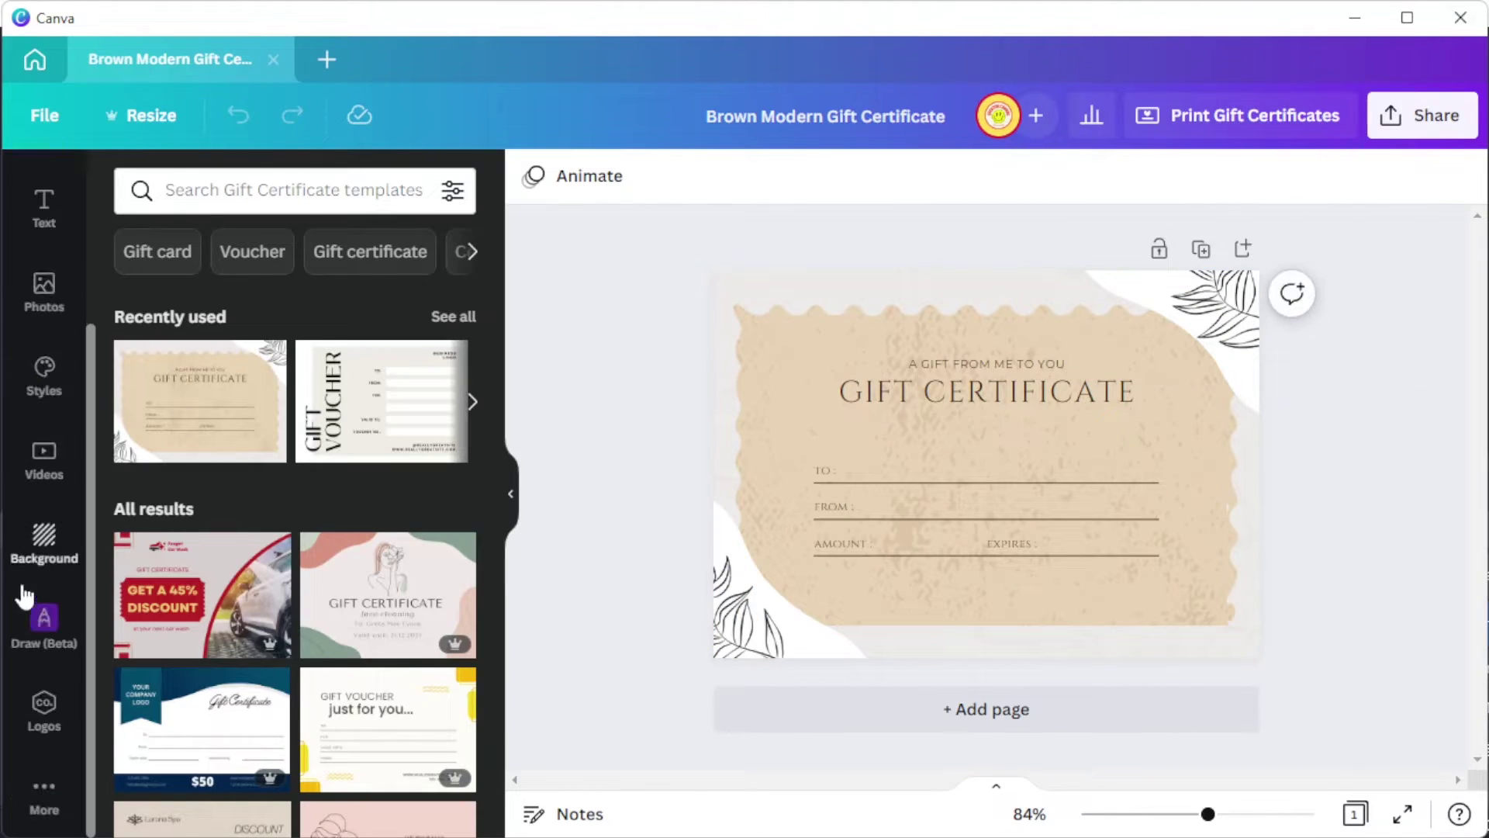
left_click(37, 726)
left_click(465, 185)
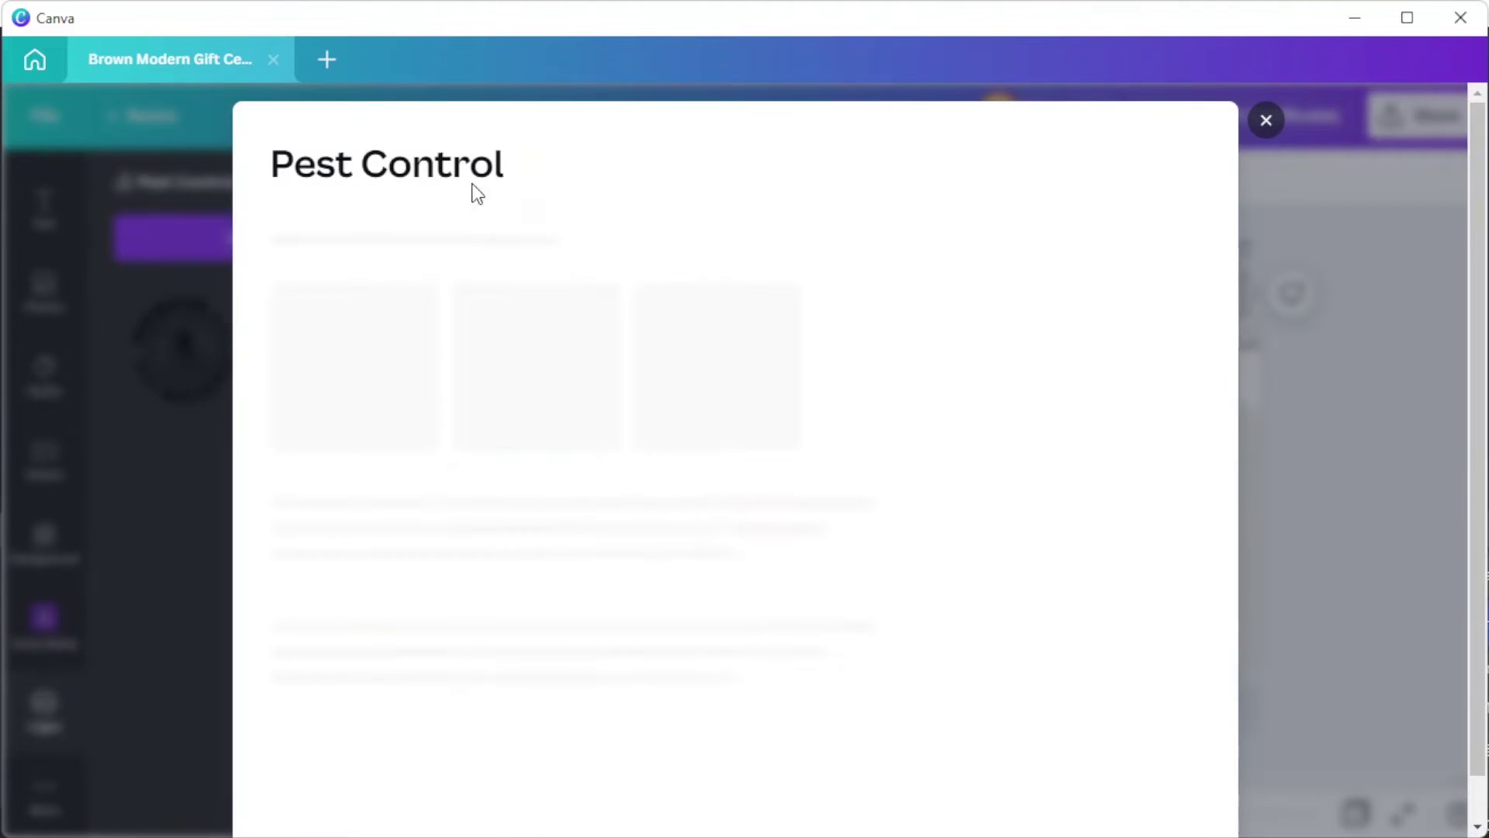
scroll(439, 431, "down", 1)
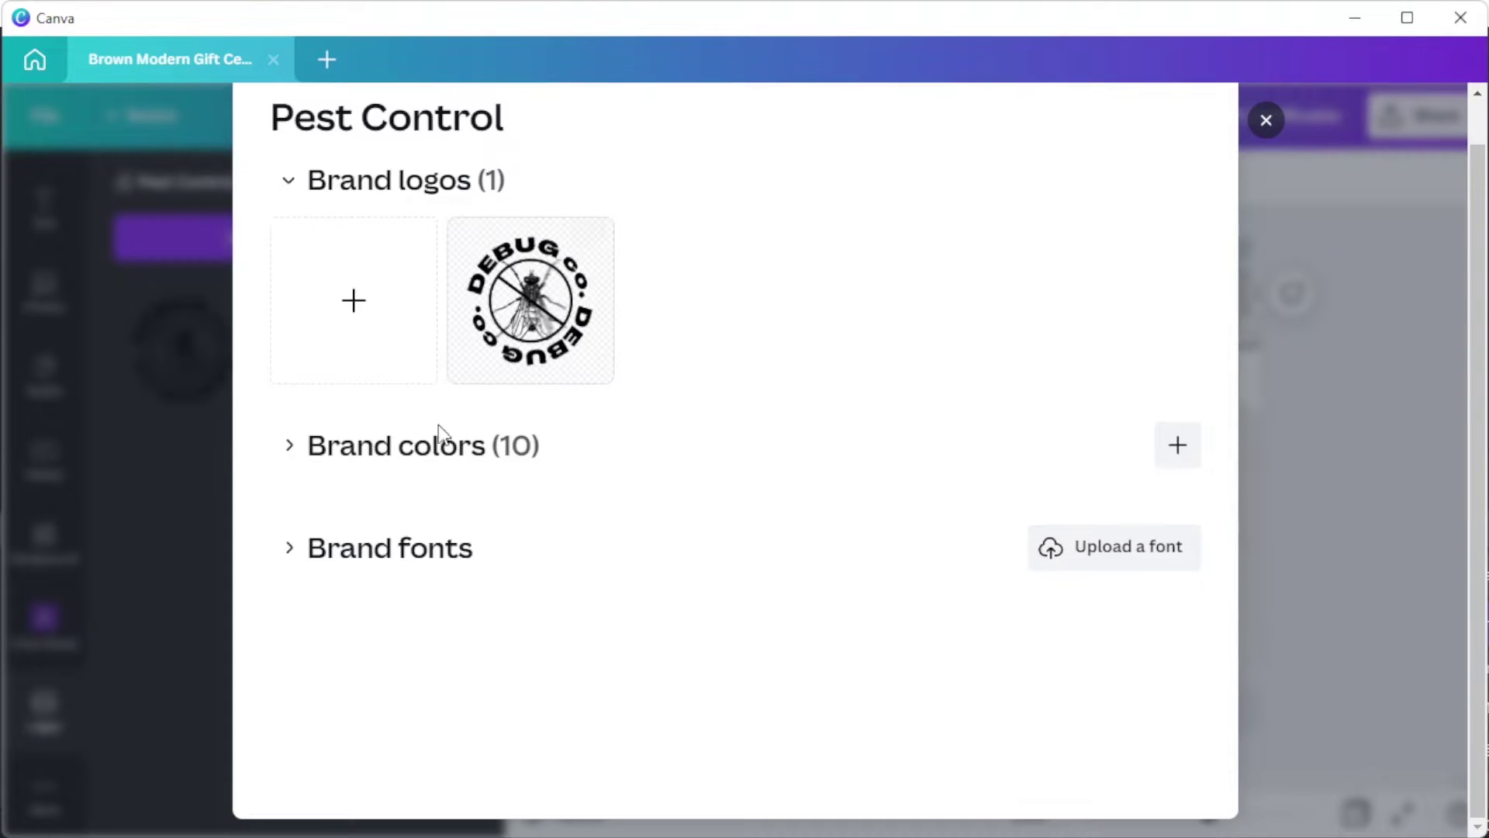
left_click(313, 459)
scroll(875, 383, "down", 3)
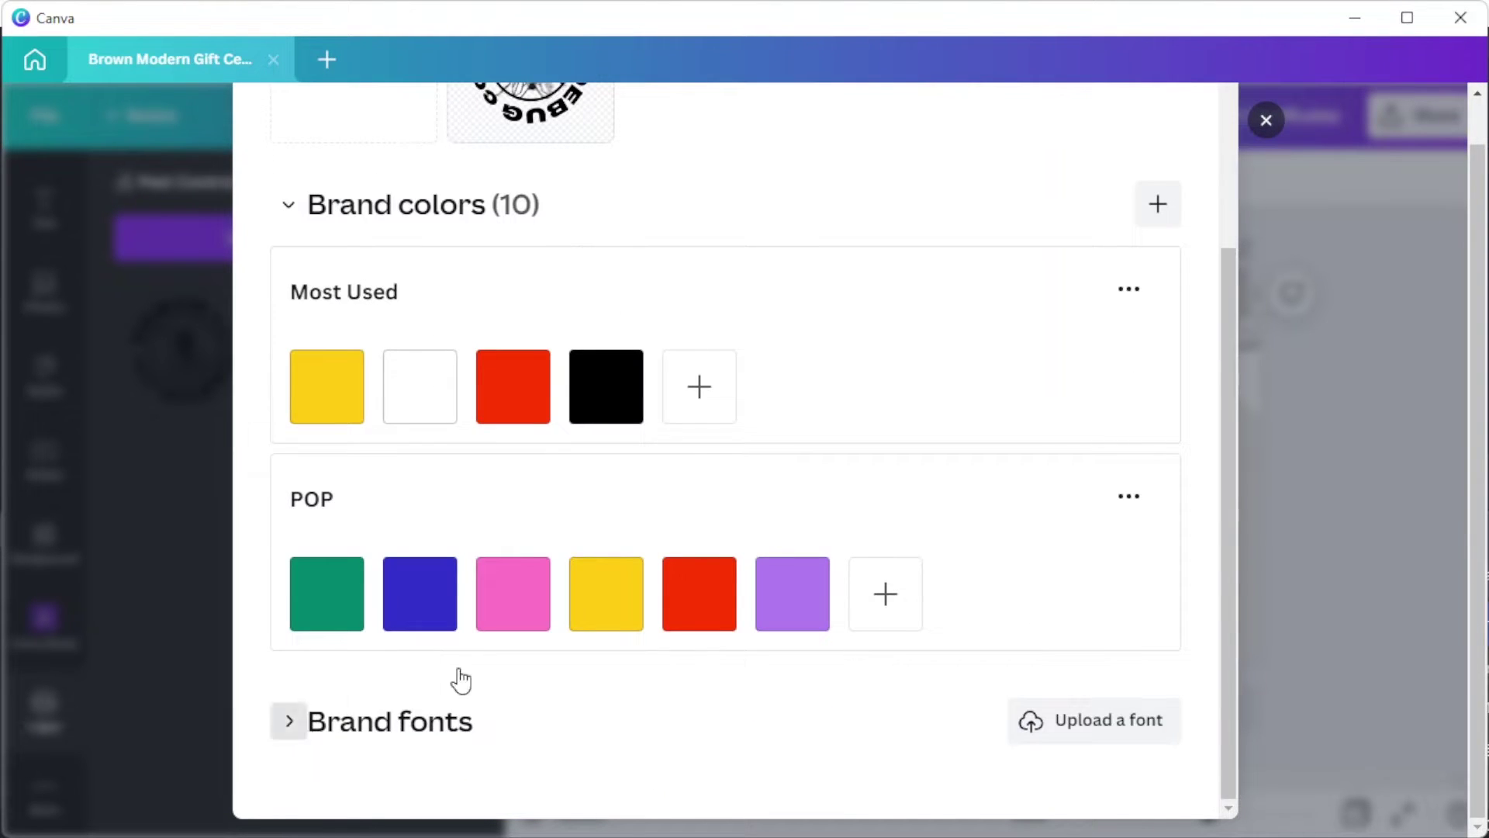
left_click(437, 710)
scroll(811, 532, "down", 4)
scroll(816, 621, "up", 8)
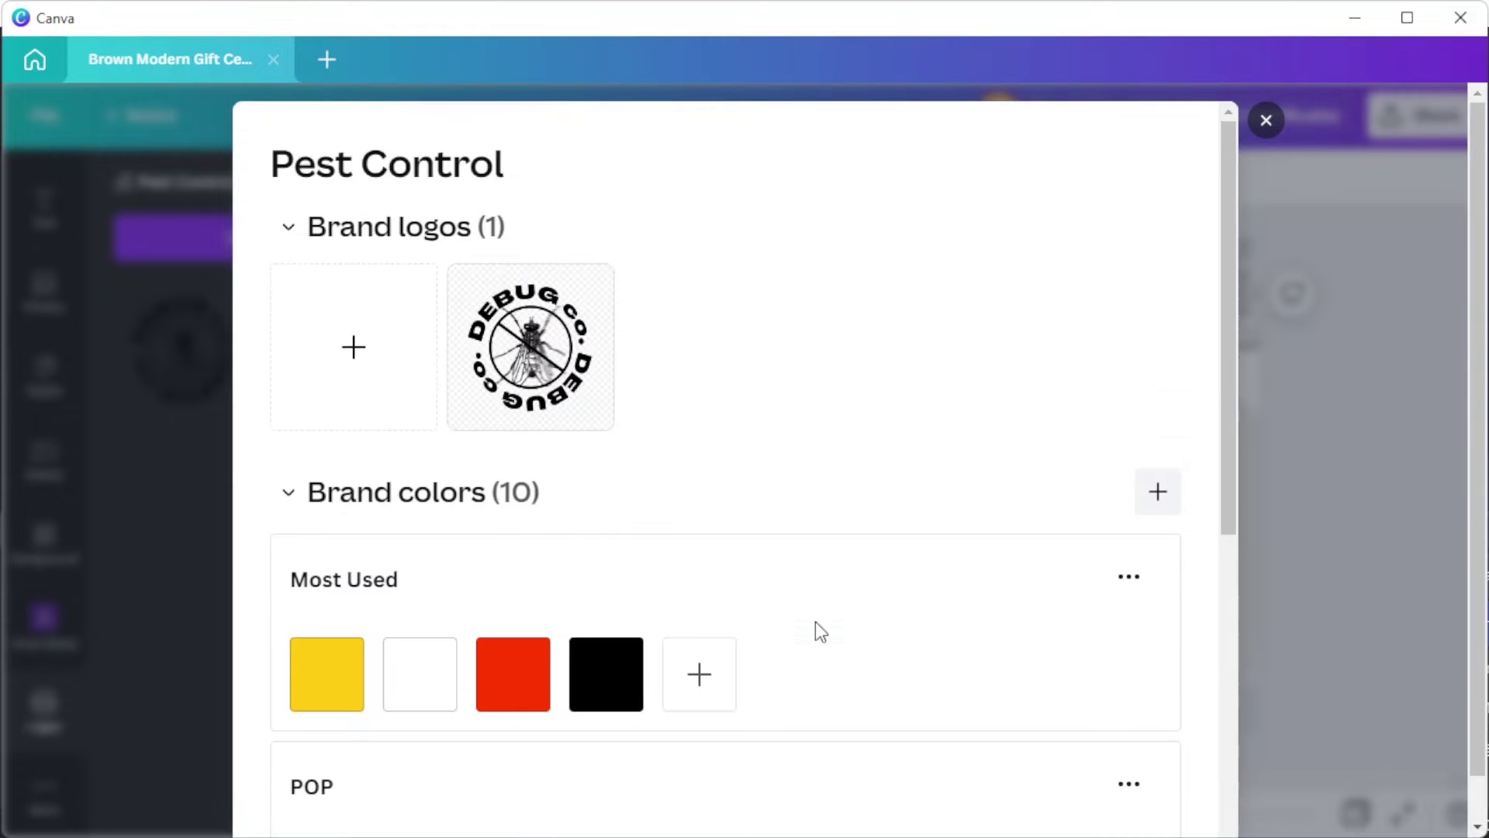
left_click(1404, 453)
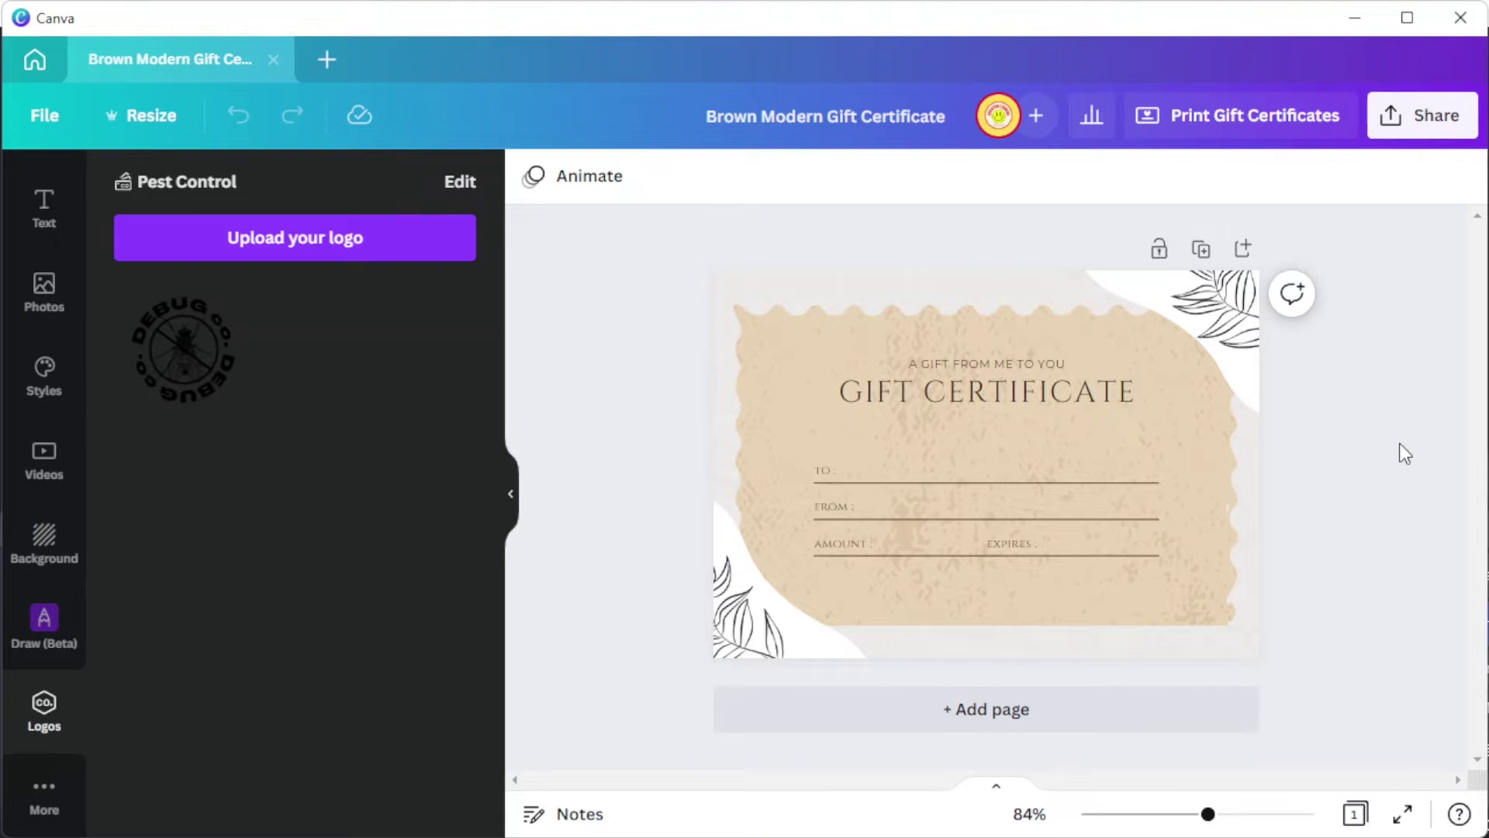
Check the options for rulers, margins and print bleed, and view the uploaded images
left_click(44, 117)
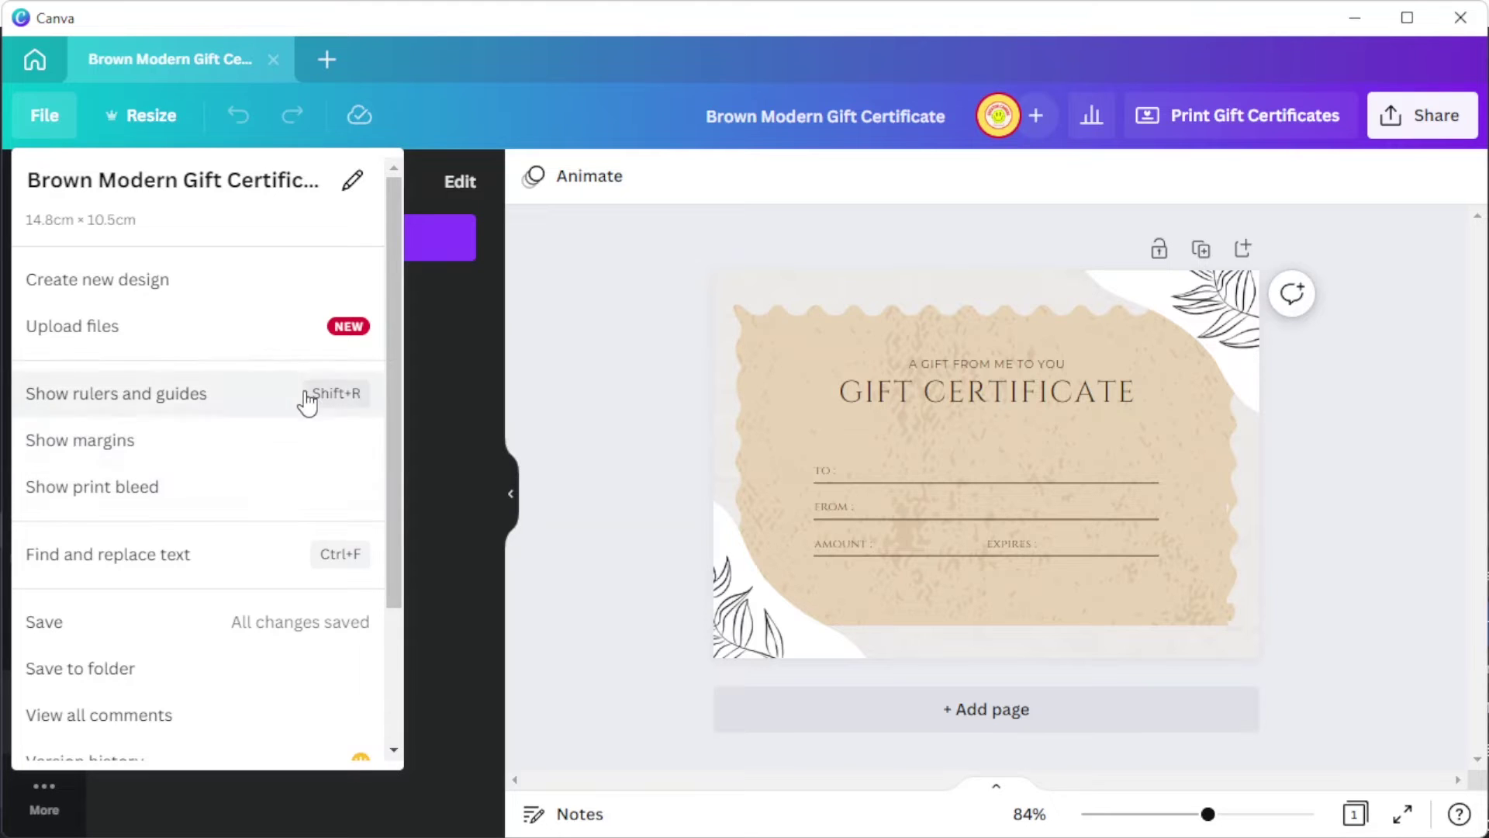
left_click(641, 412)
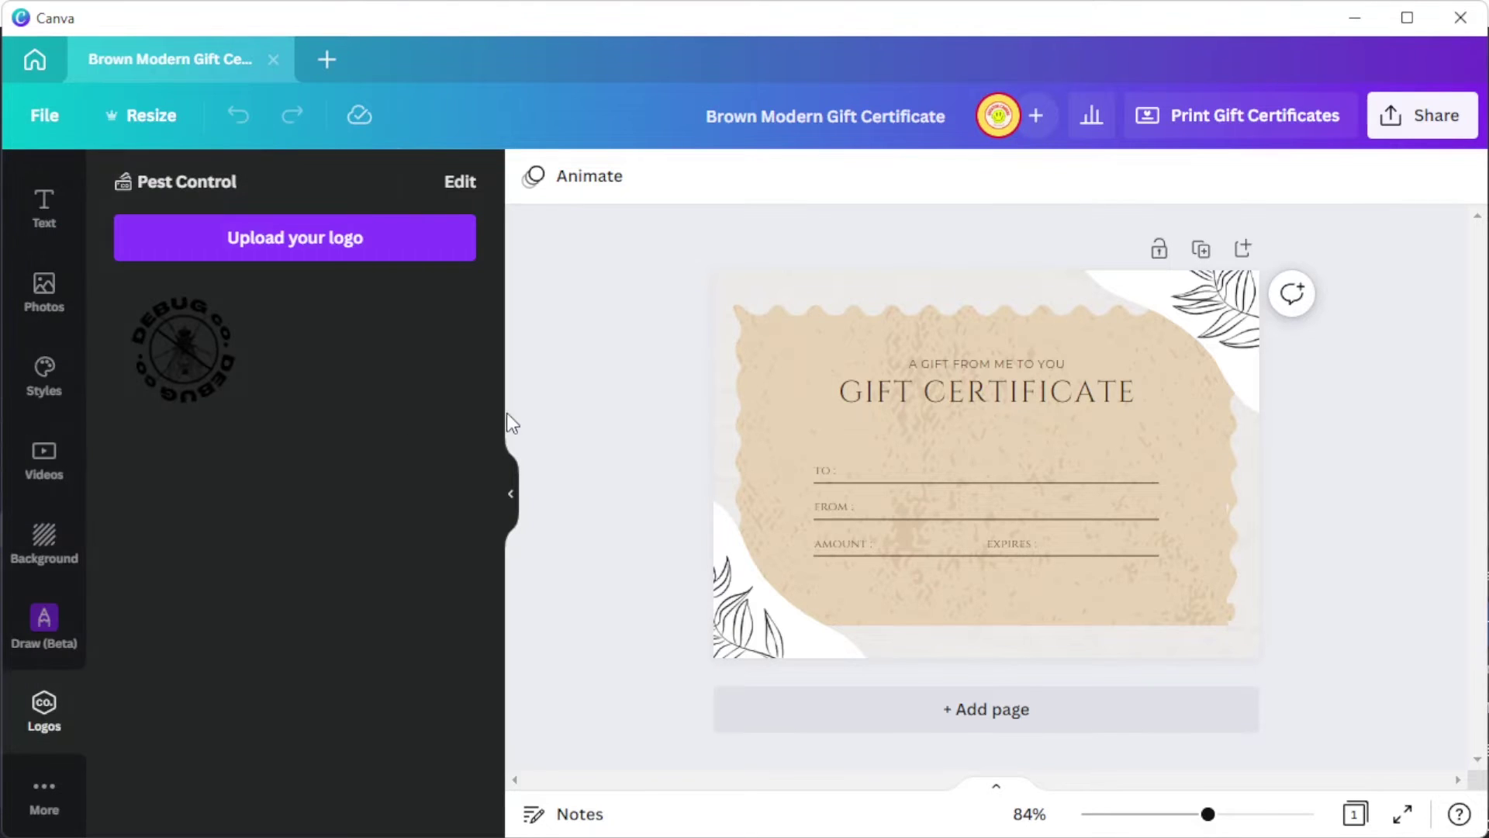
scroll(56, 417, "up", 3)
left_click(49, 373)
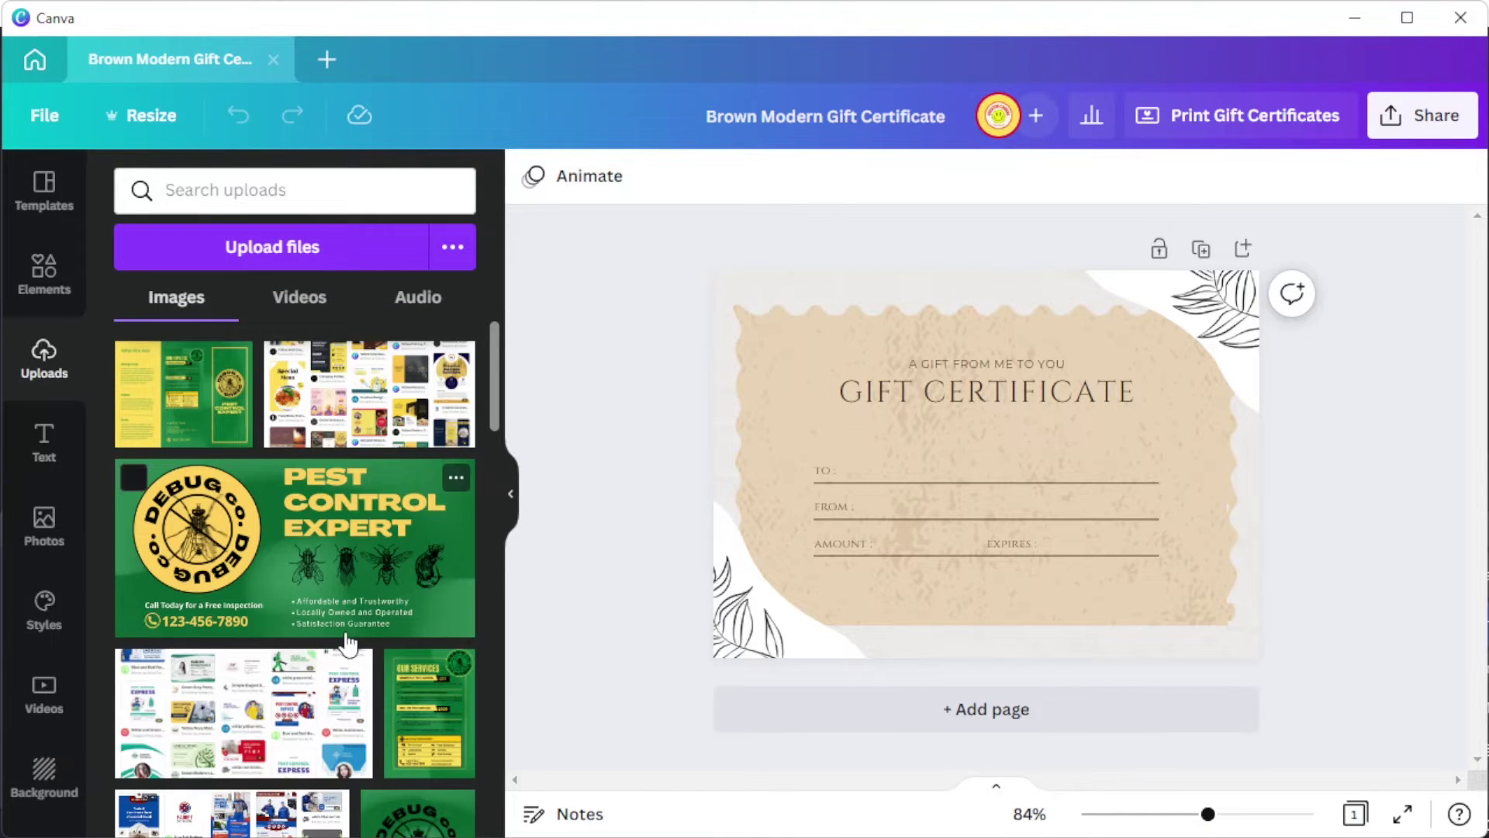
Search the design elements for "pest control" and look through the results
left_click(38, 283)
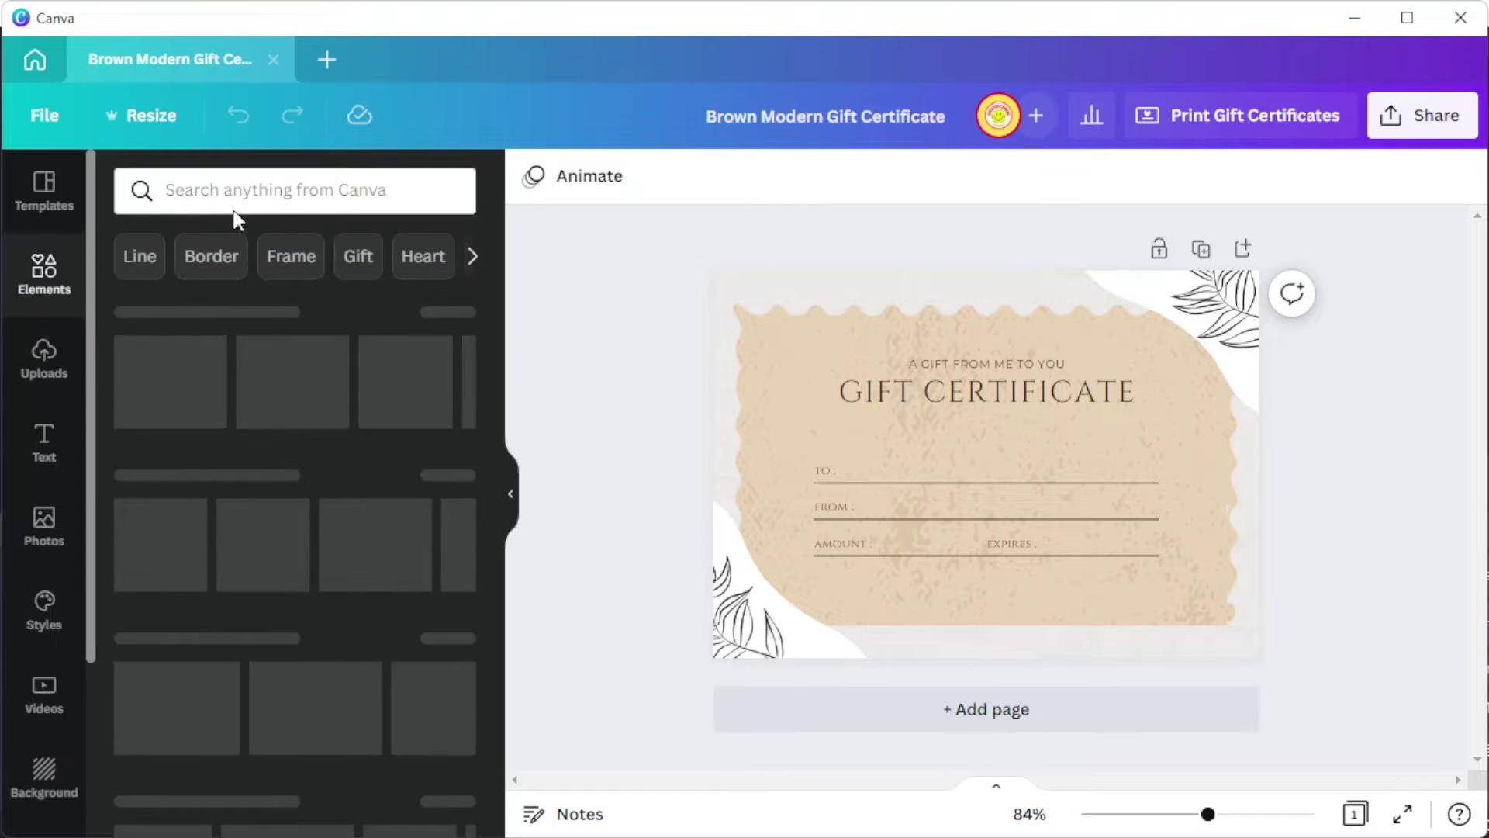
left_click(246, 190)
type("pest")
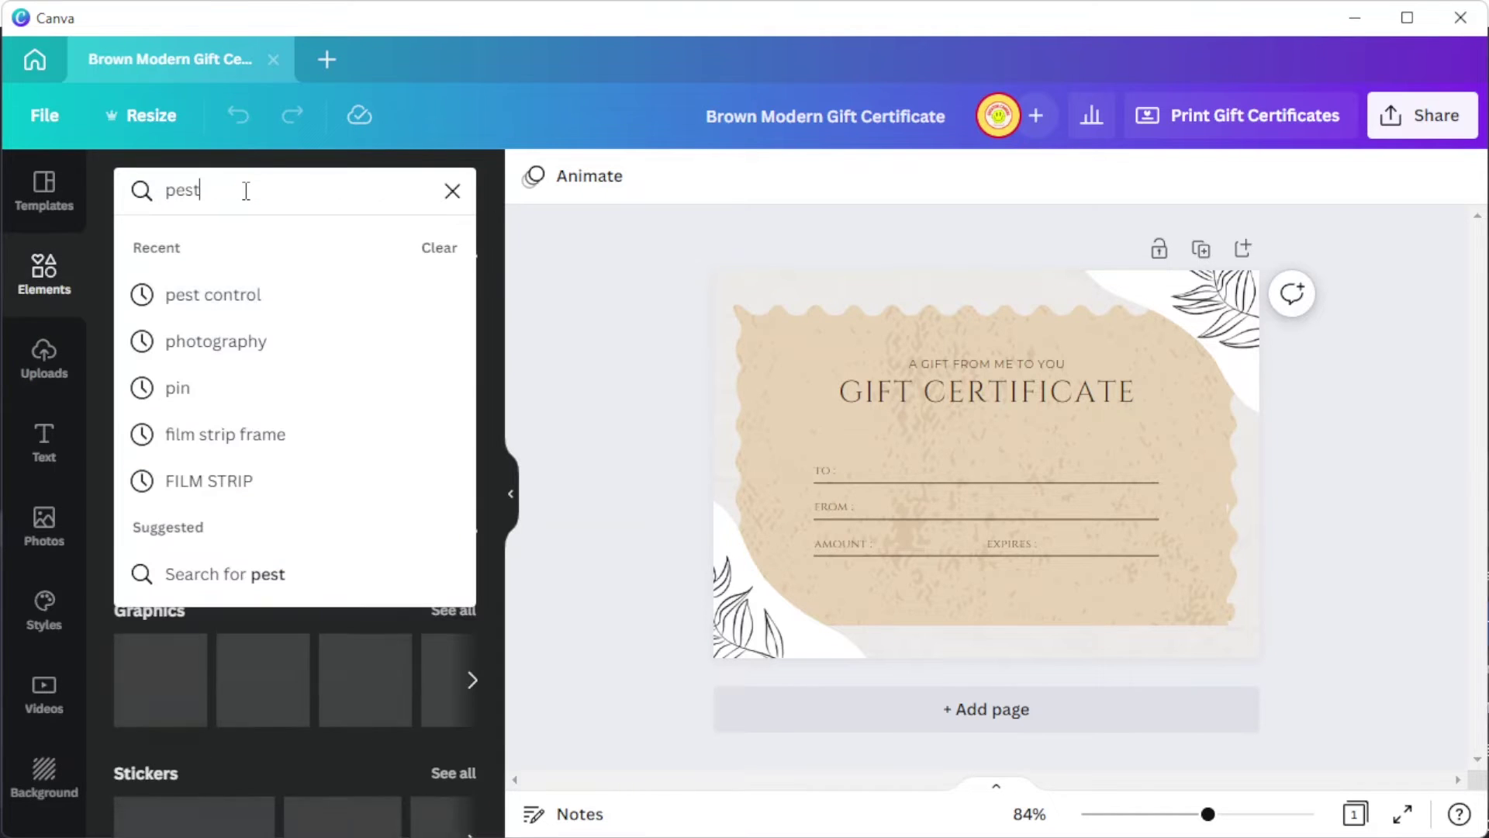
type(" control")
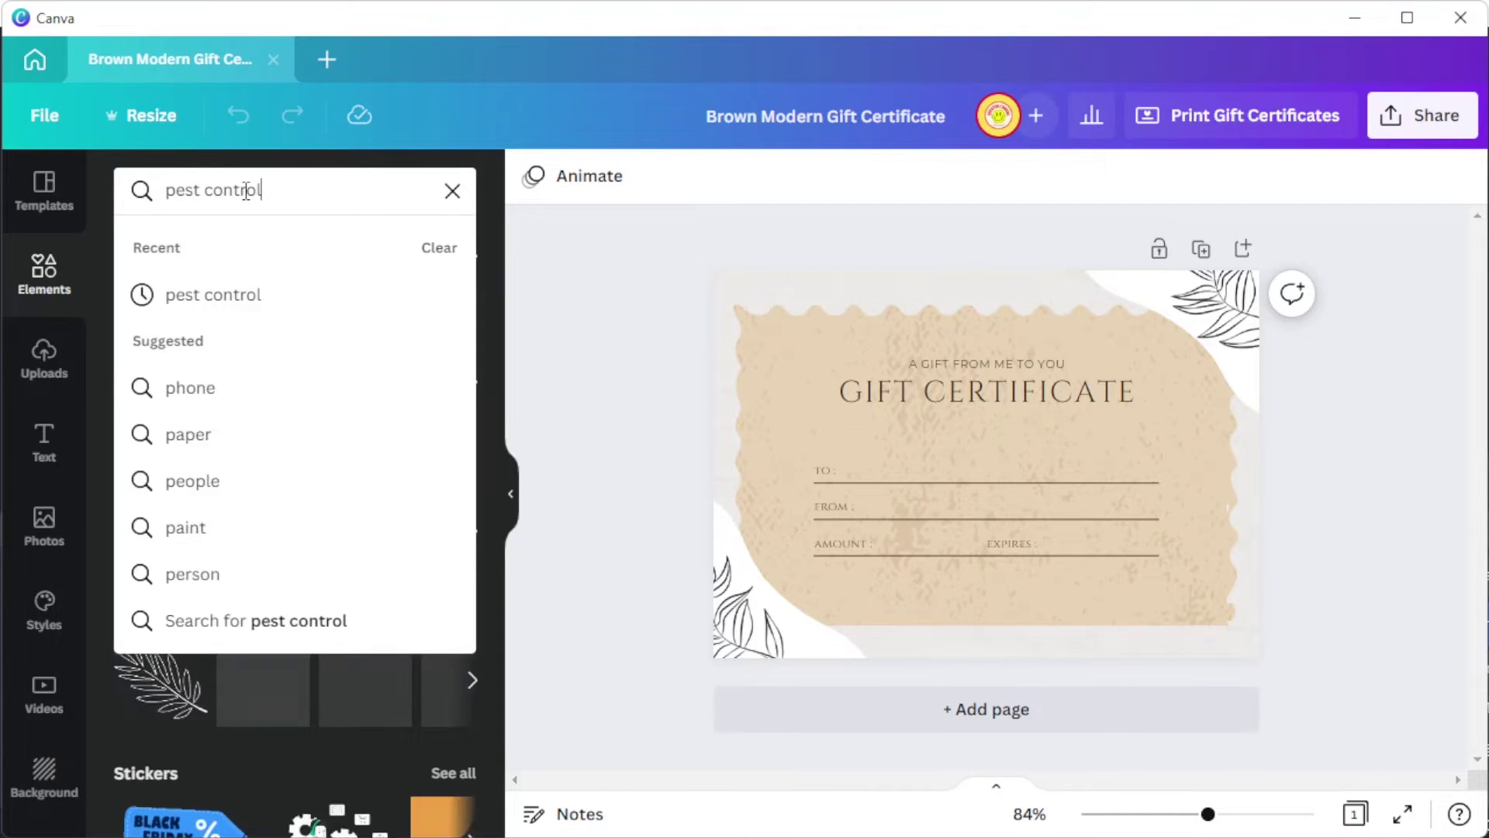
left_click(224, 295)
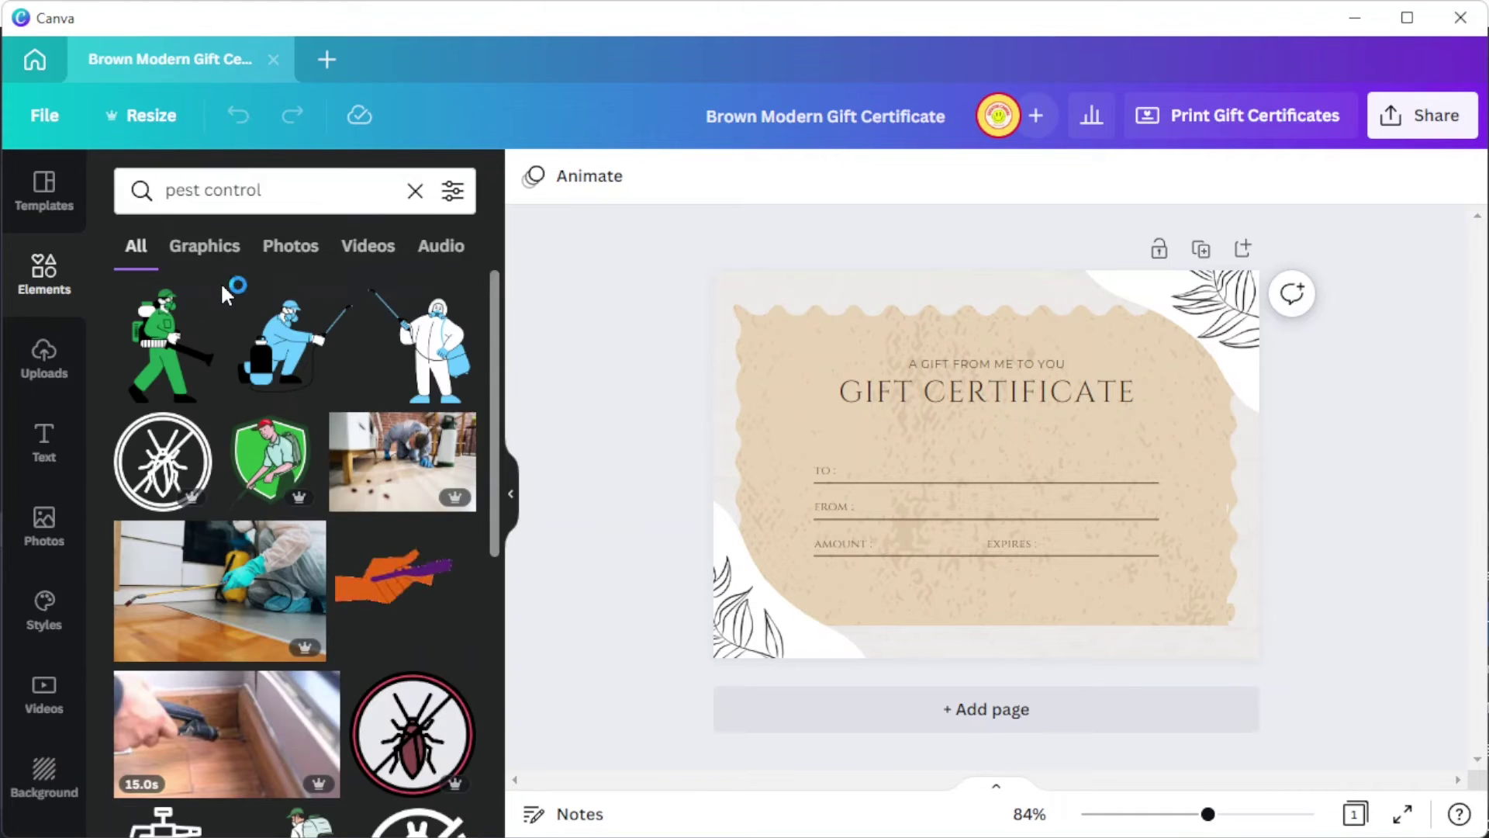
scroll(225, 295, "down", 2)
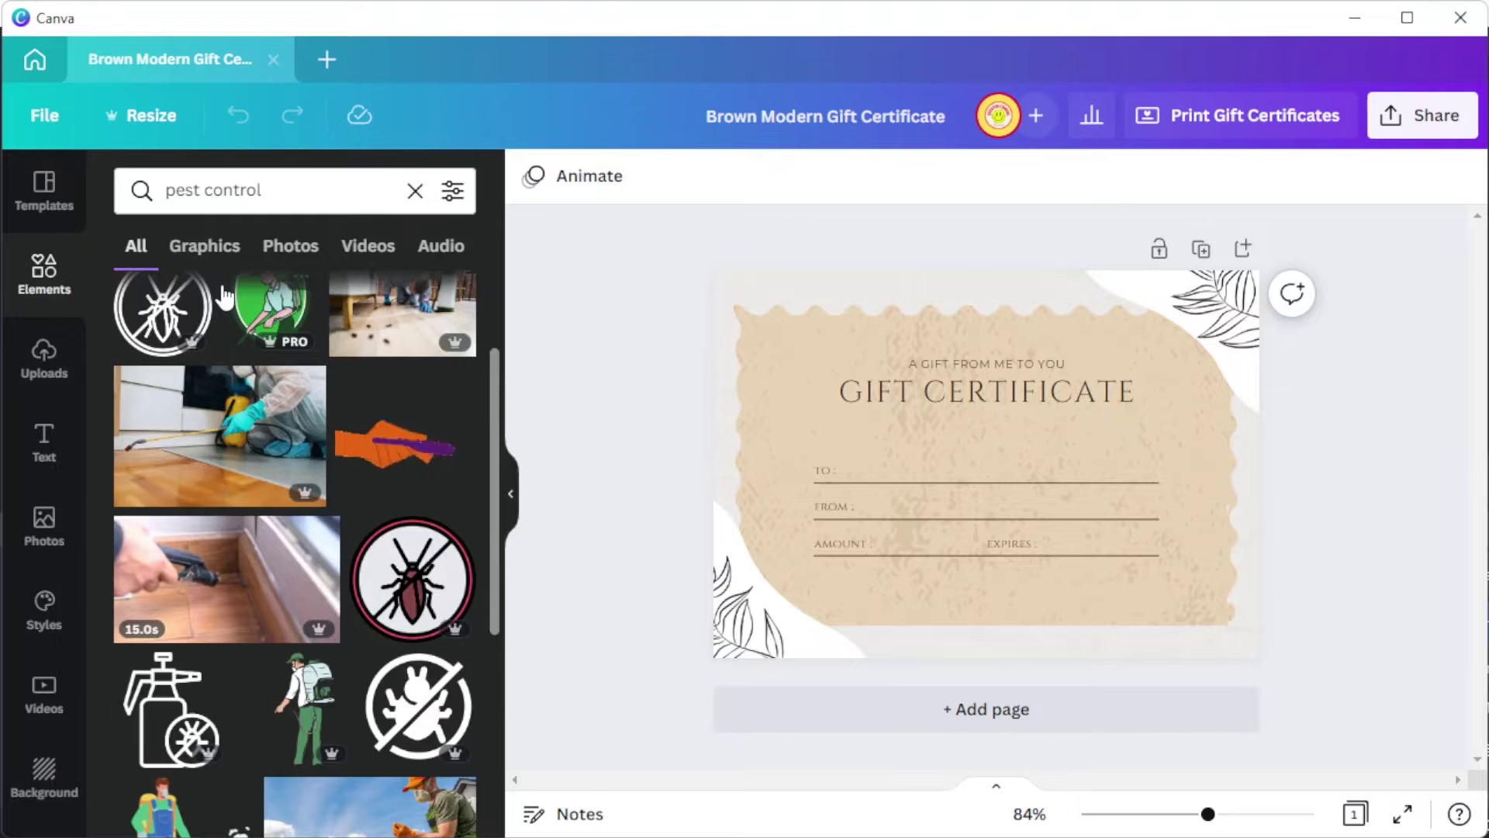
Look through the remaining pest control elements and the ready-made text styles and font combinations
scroll(225, 296, "down", 2)
scroll(225, 296, "down", 4)
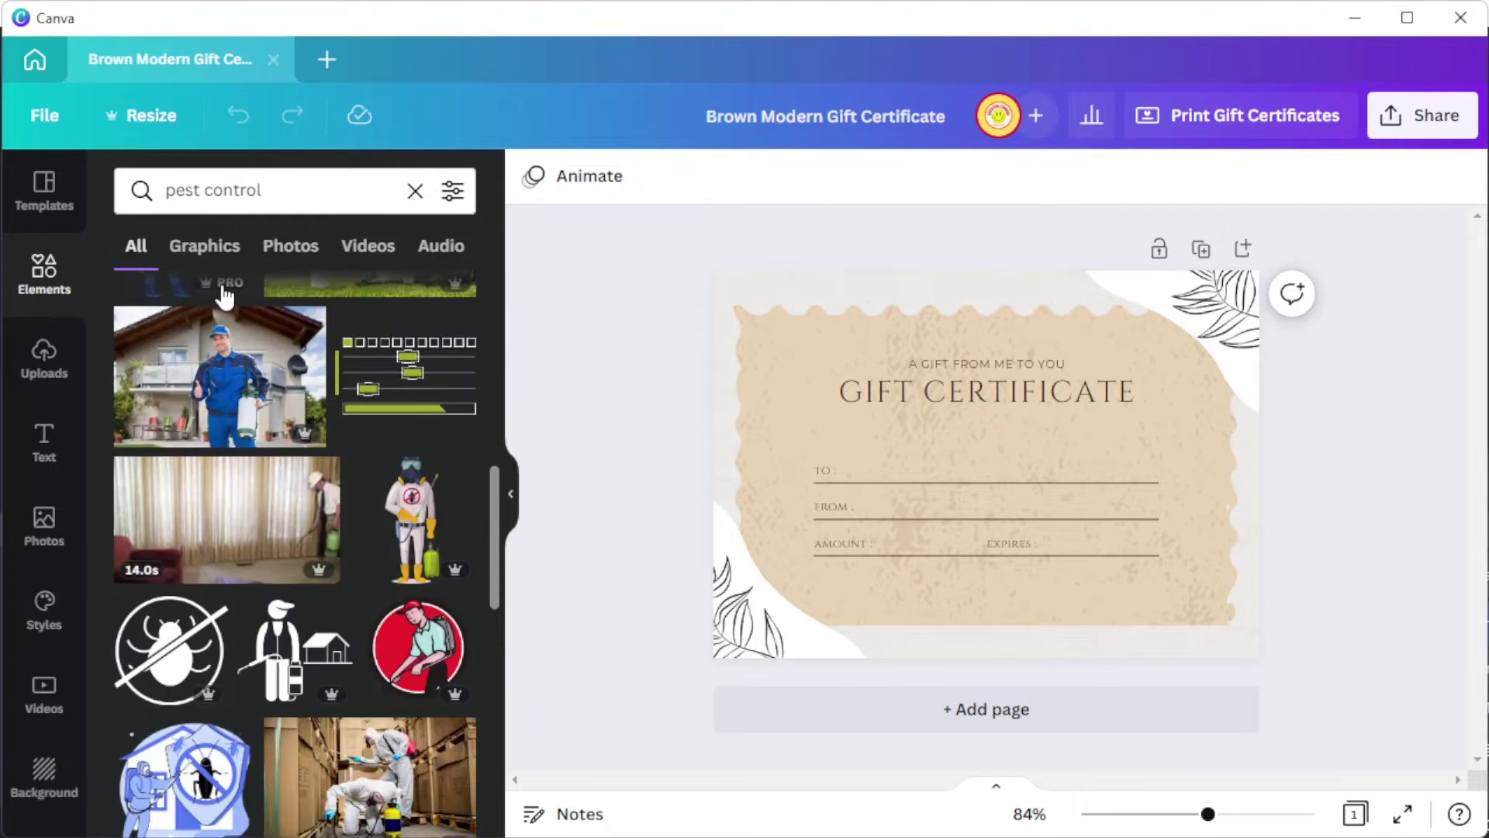
scroll(224, 296, "down", 3)
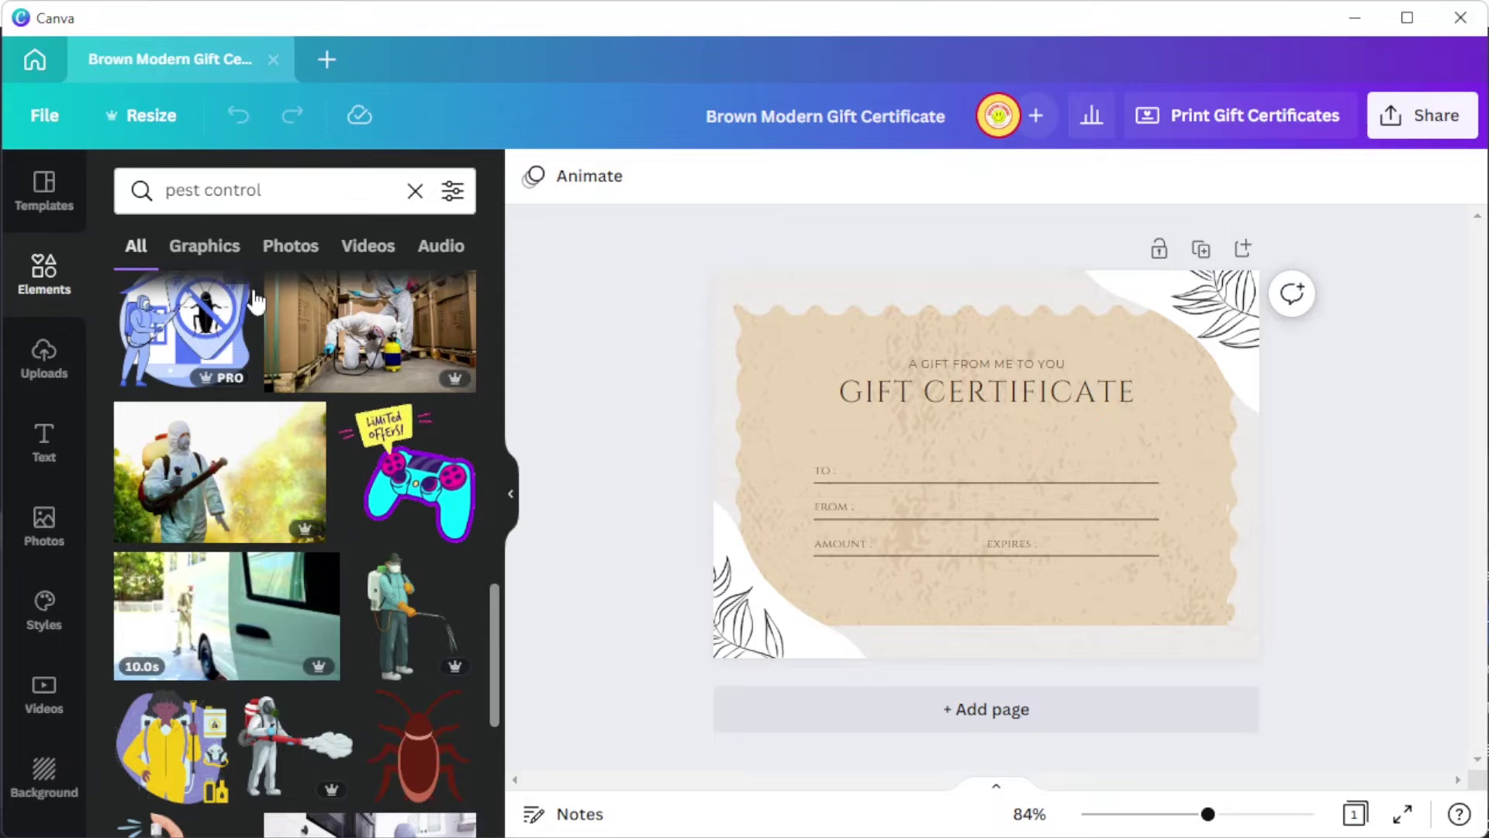
left_click(44, 448)
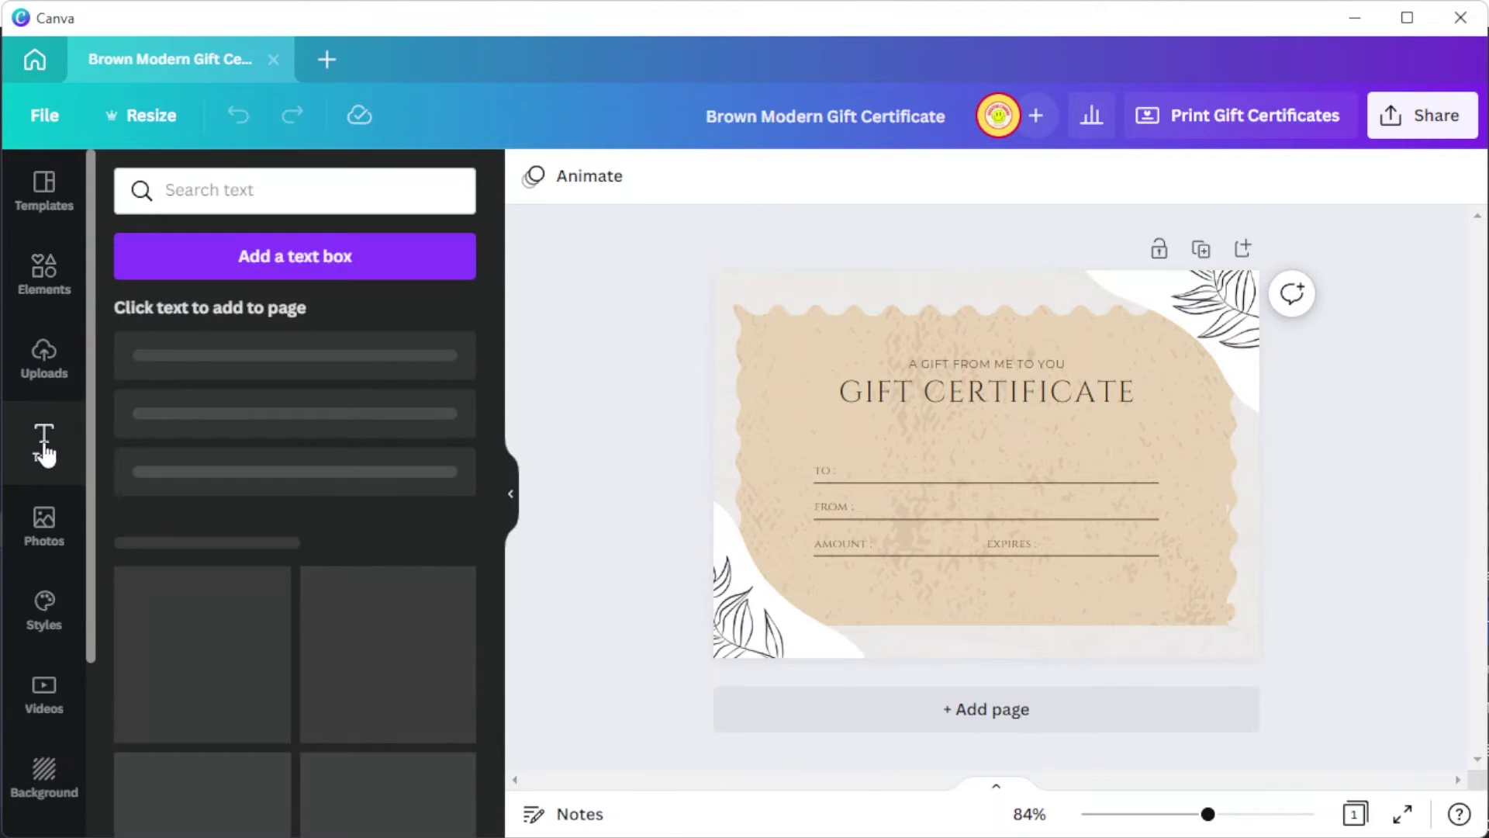
scroll(263, 392, "down", 10)
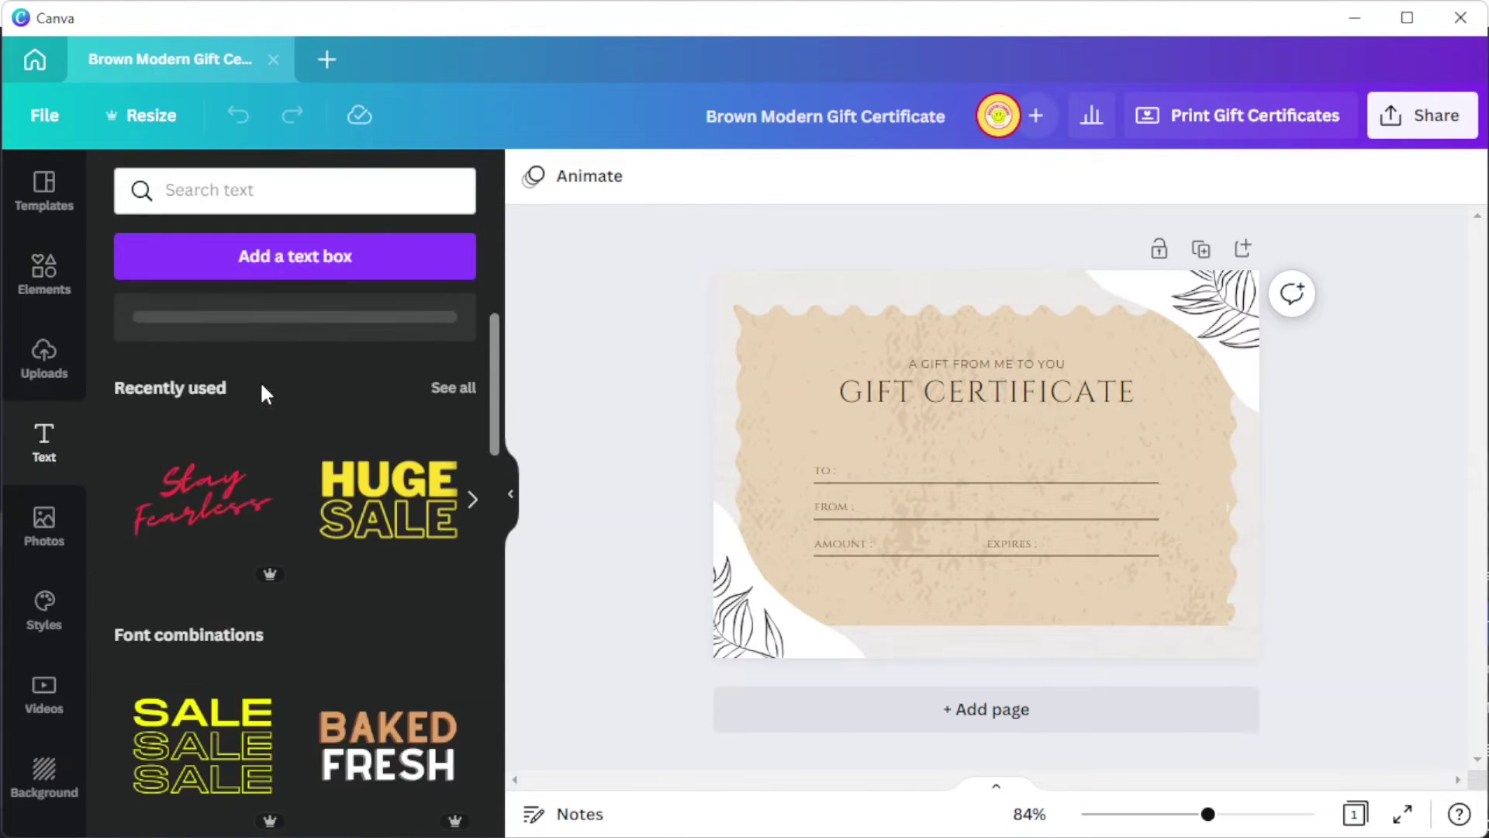
scroll(262, 392, "down", 8)
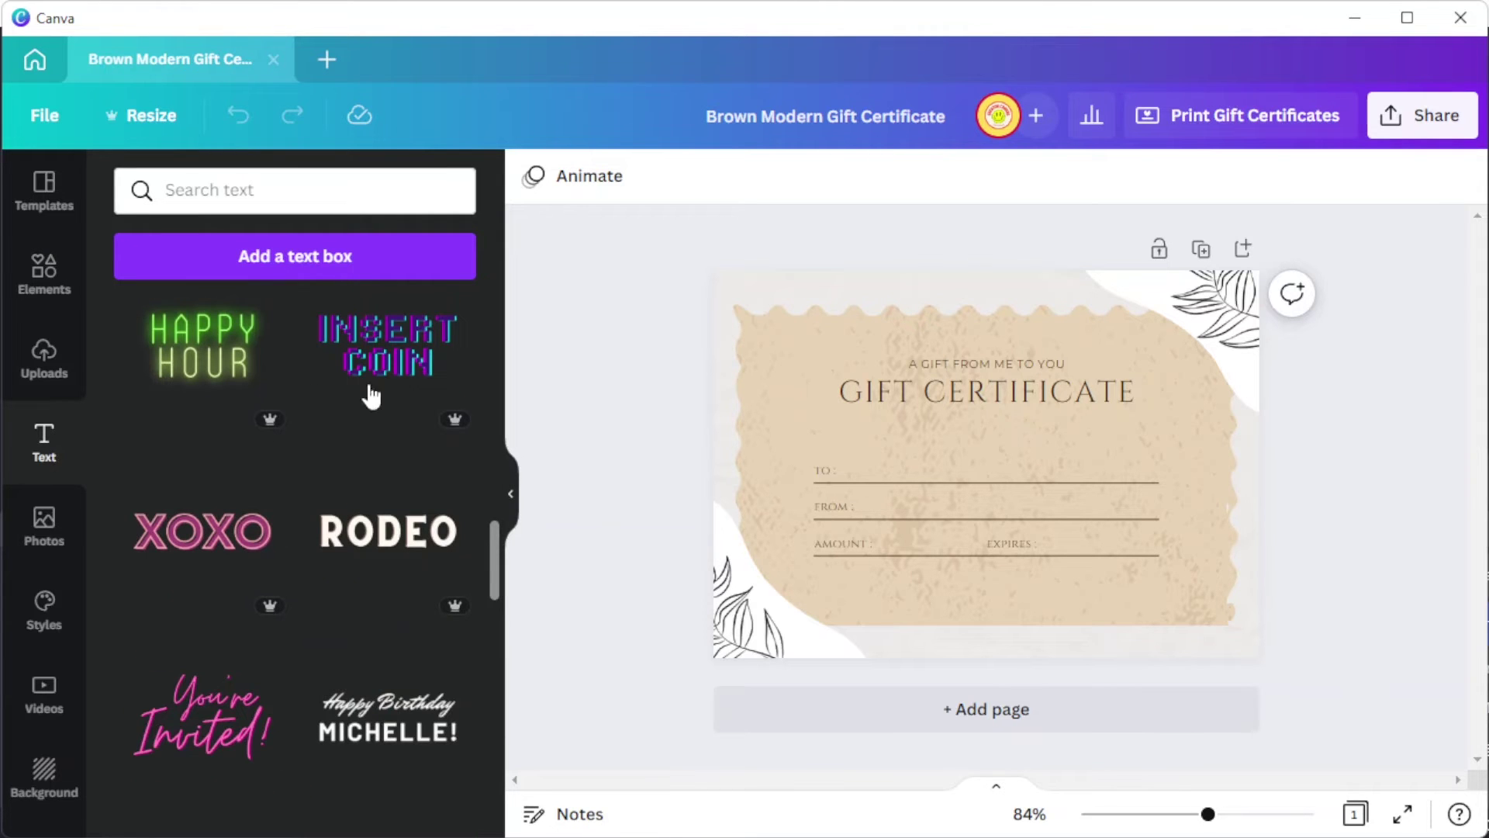
Check the font and text color options for the GIFT CERTIFICATE title
left_click(834, 382)
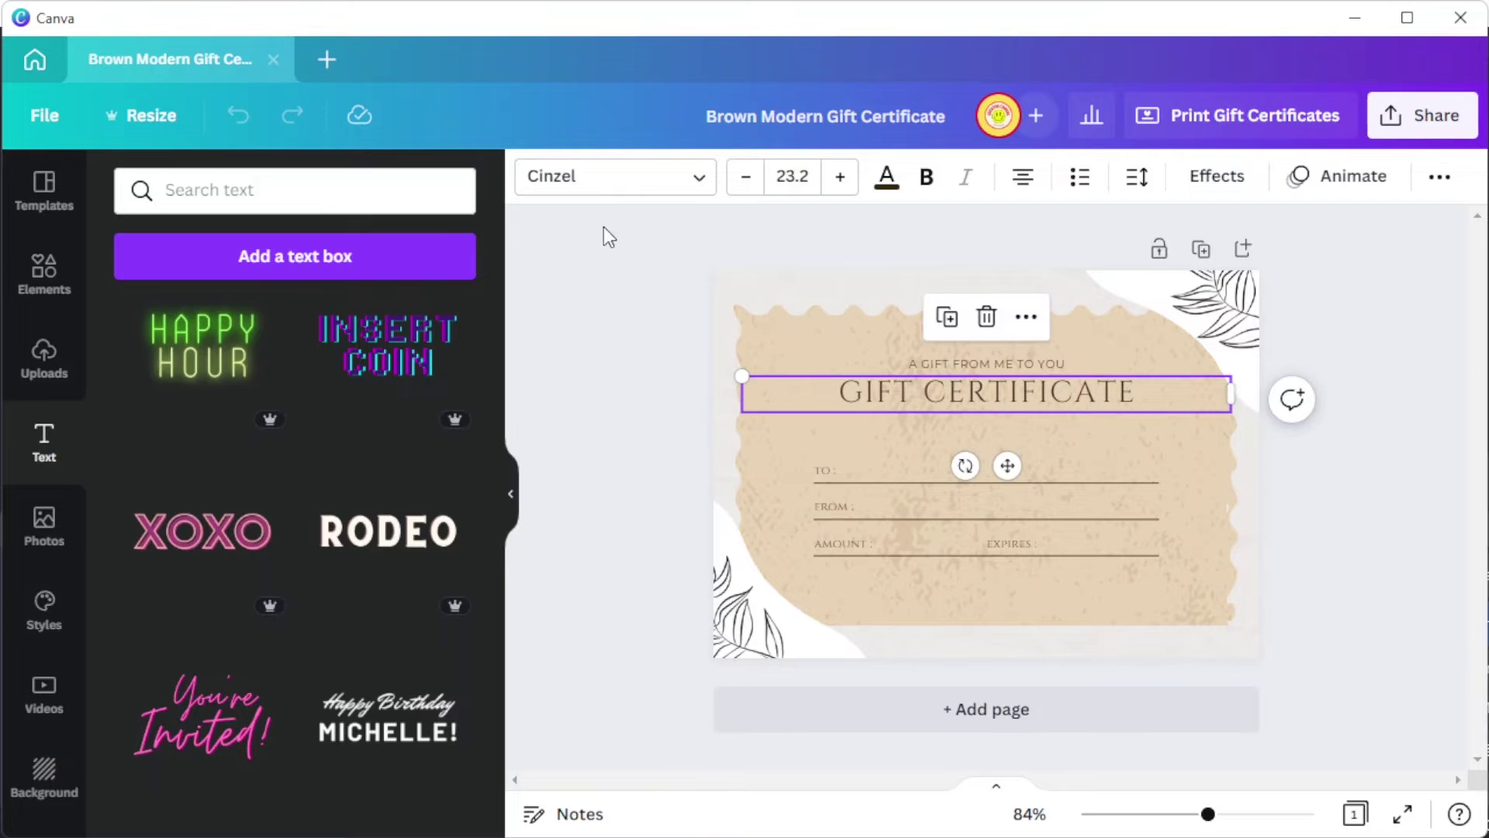
left_click(612, 175)
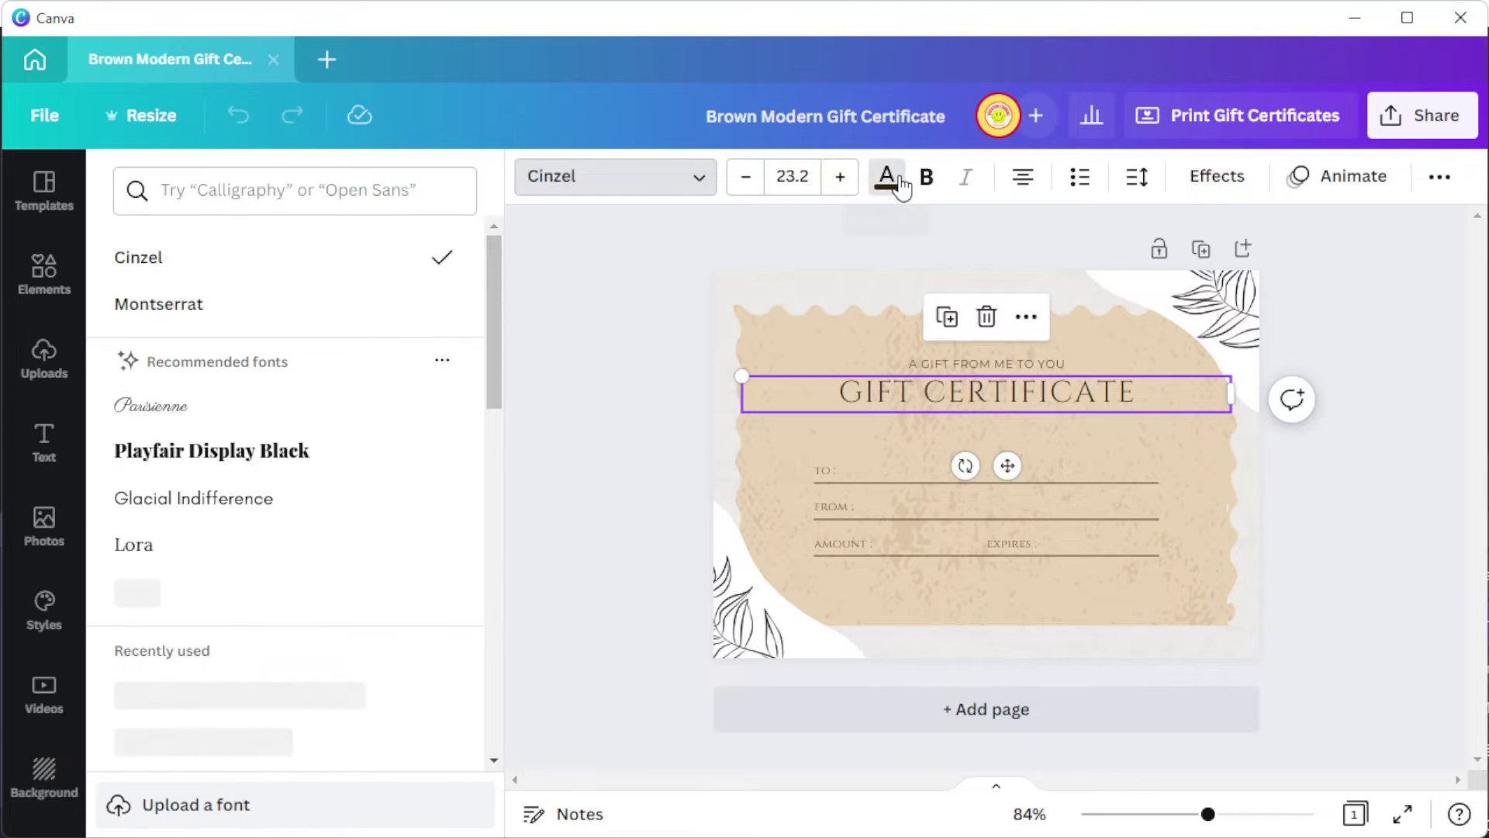
left_click(900, 186)
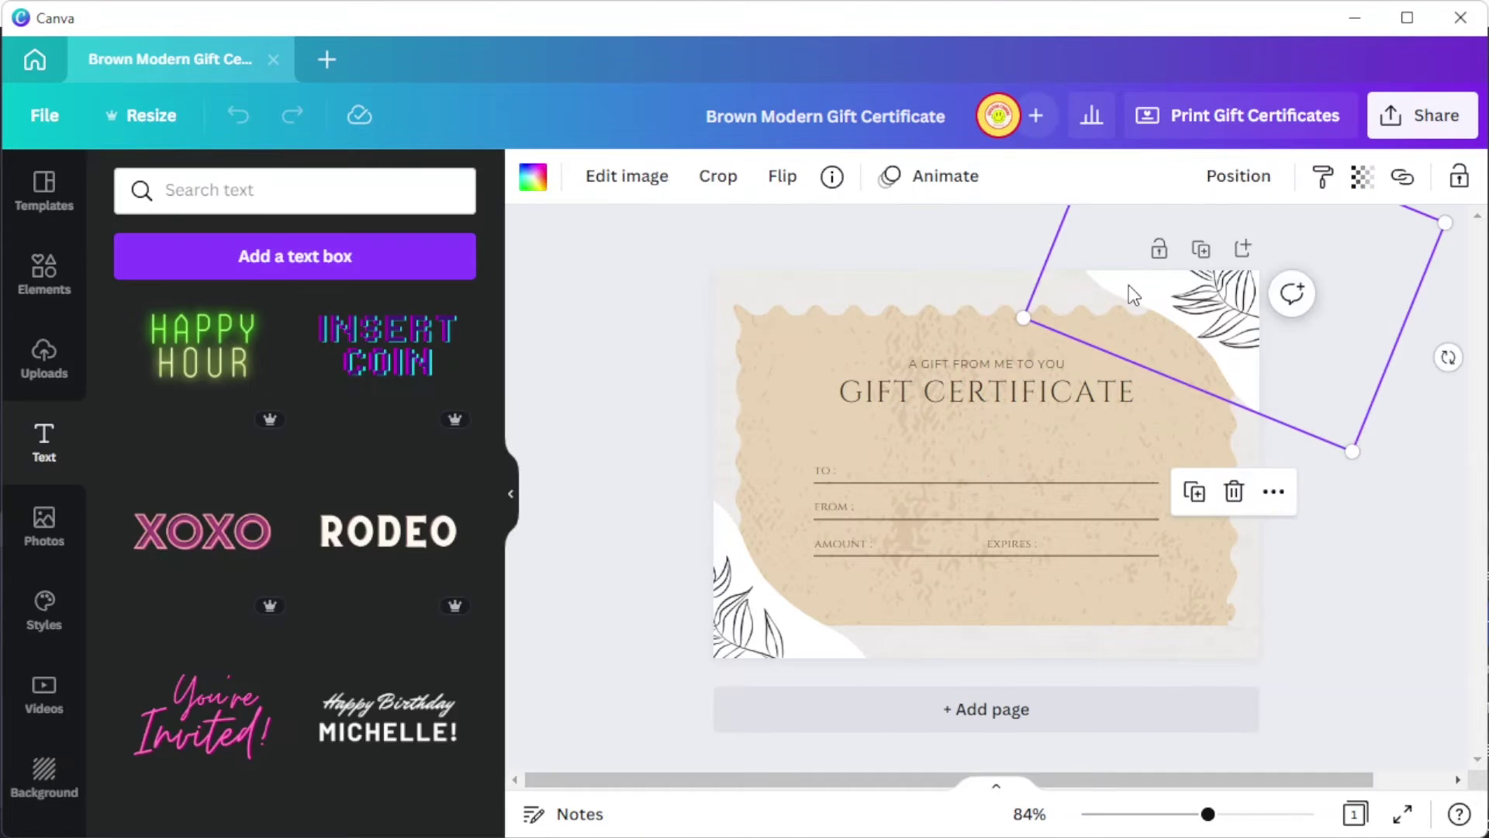
Delete the leafy corner decorations and recolor the textured background dark green
key("Delete")
left_click(990, 636)
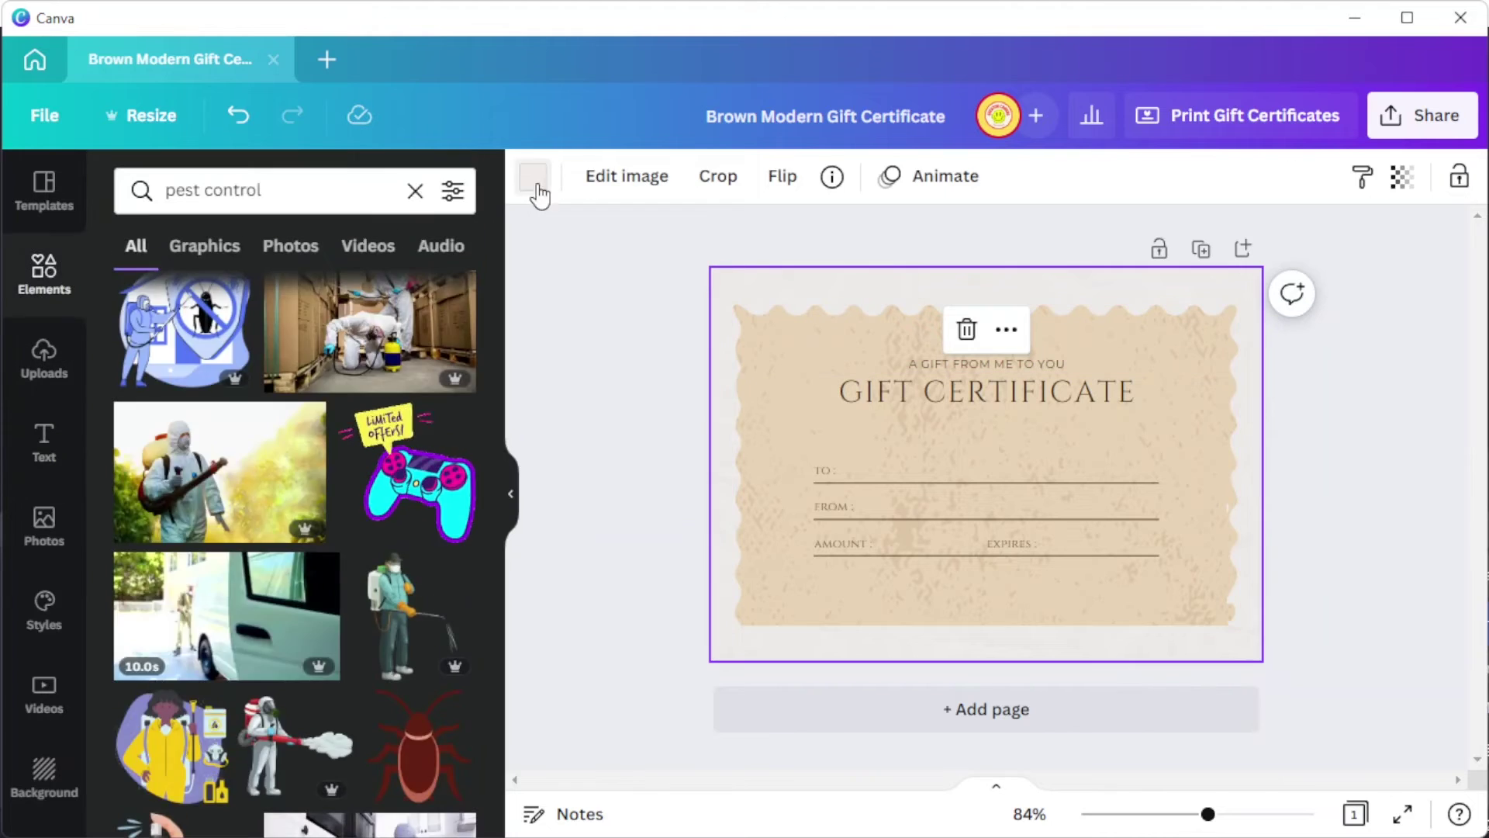
left_click(534, 177)
left_click(140, 718)
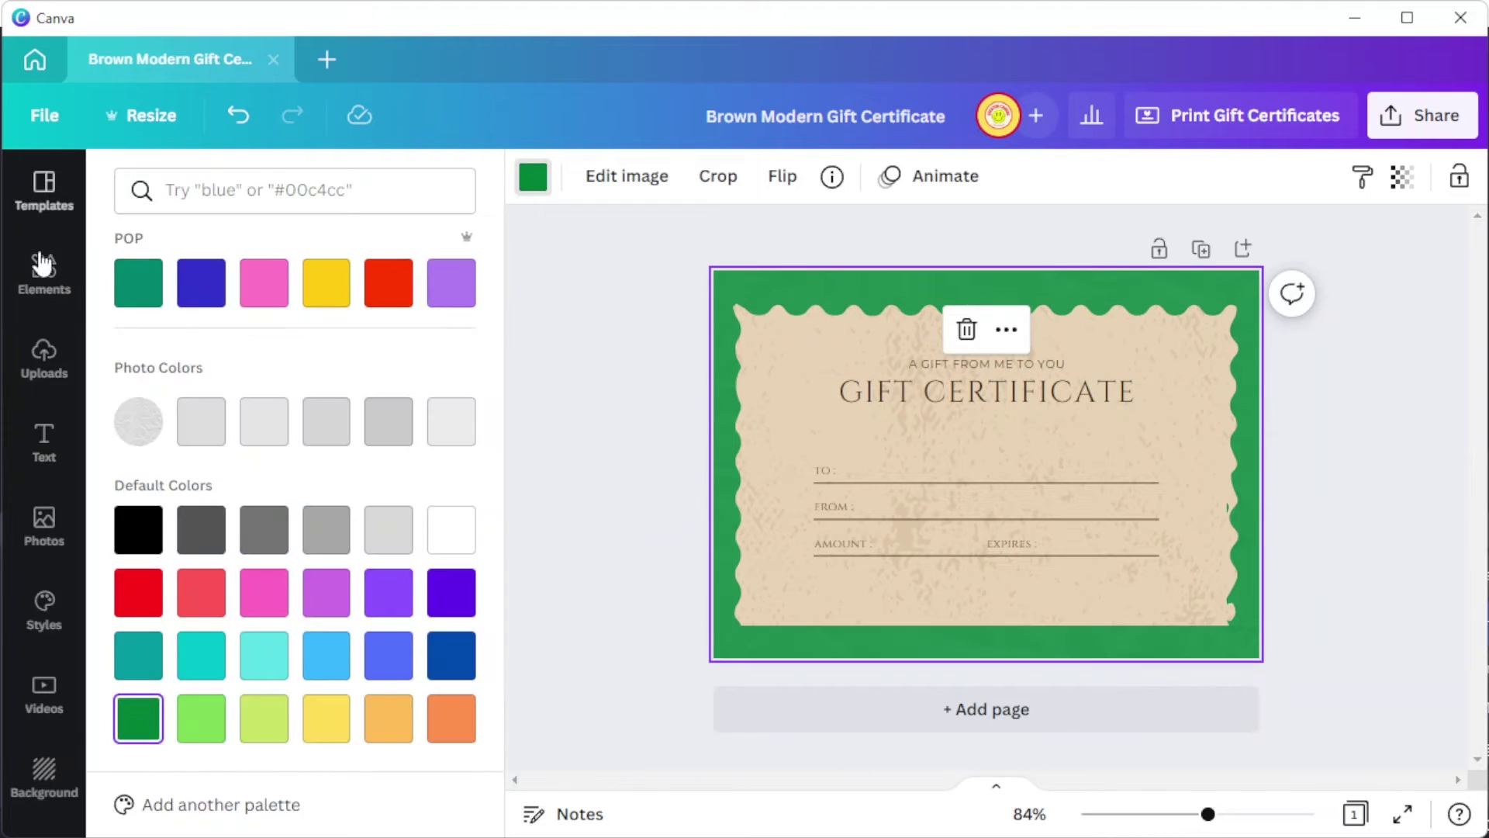
Add the recently used dark gradient image, stretch it over the whole page behind the beige paper, and make it partly transparent
left_click(44, 271)
left_click(449, 304)
left_click(404, 418)
left_click_drag(867, 458, 822, 427)
left_click_drag(1170, 596, 1264, 657)
key("ctrl+[")
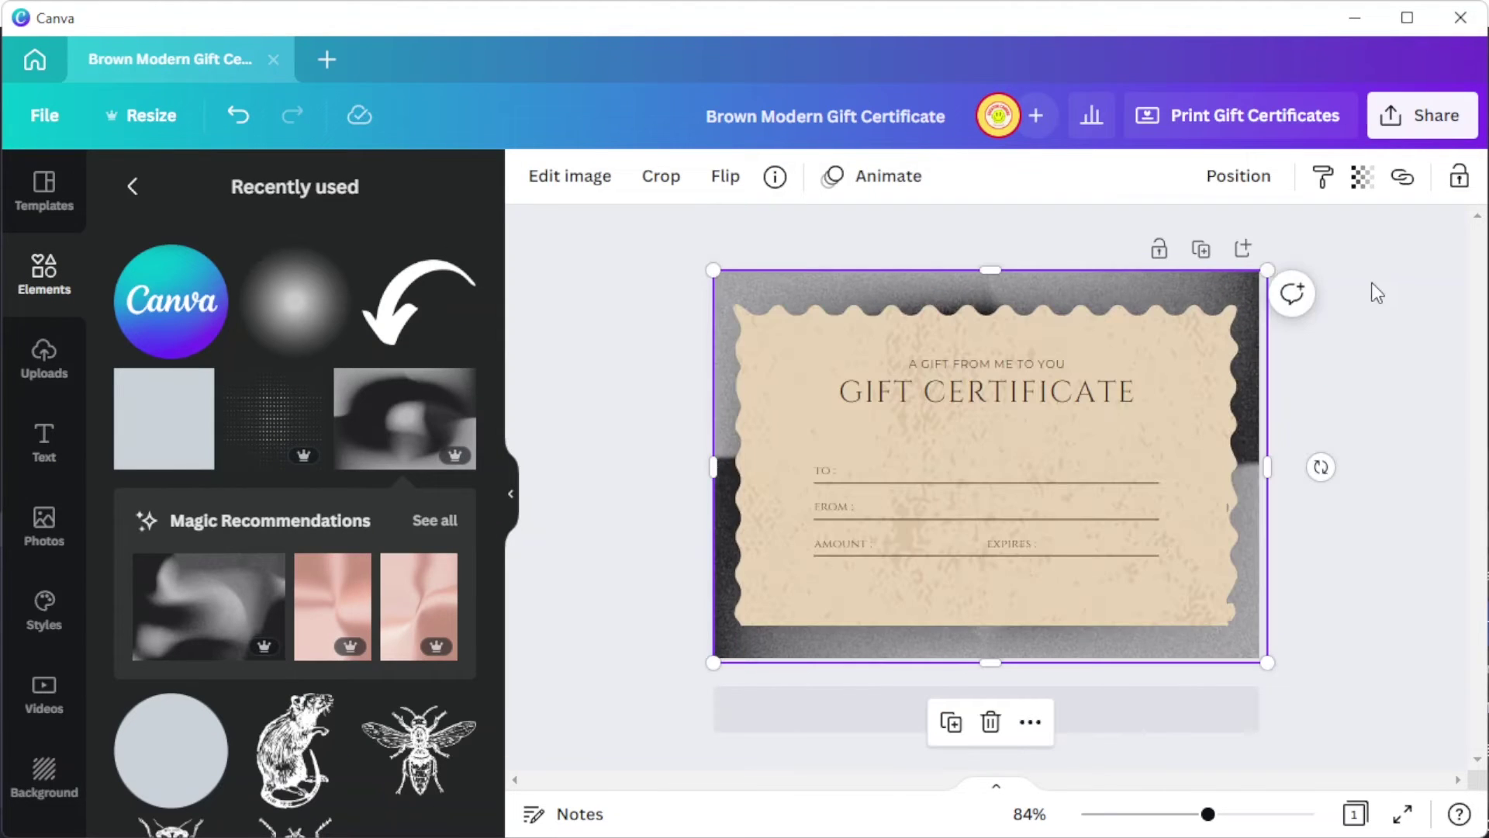
left_click(1363, 176)
left_click_drag(1303, 266, 1194, 266)
left_click(1426, 502)
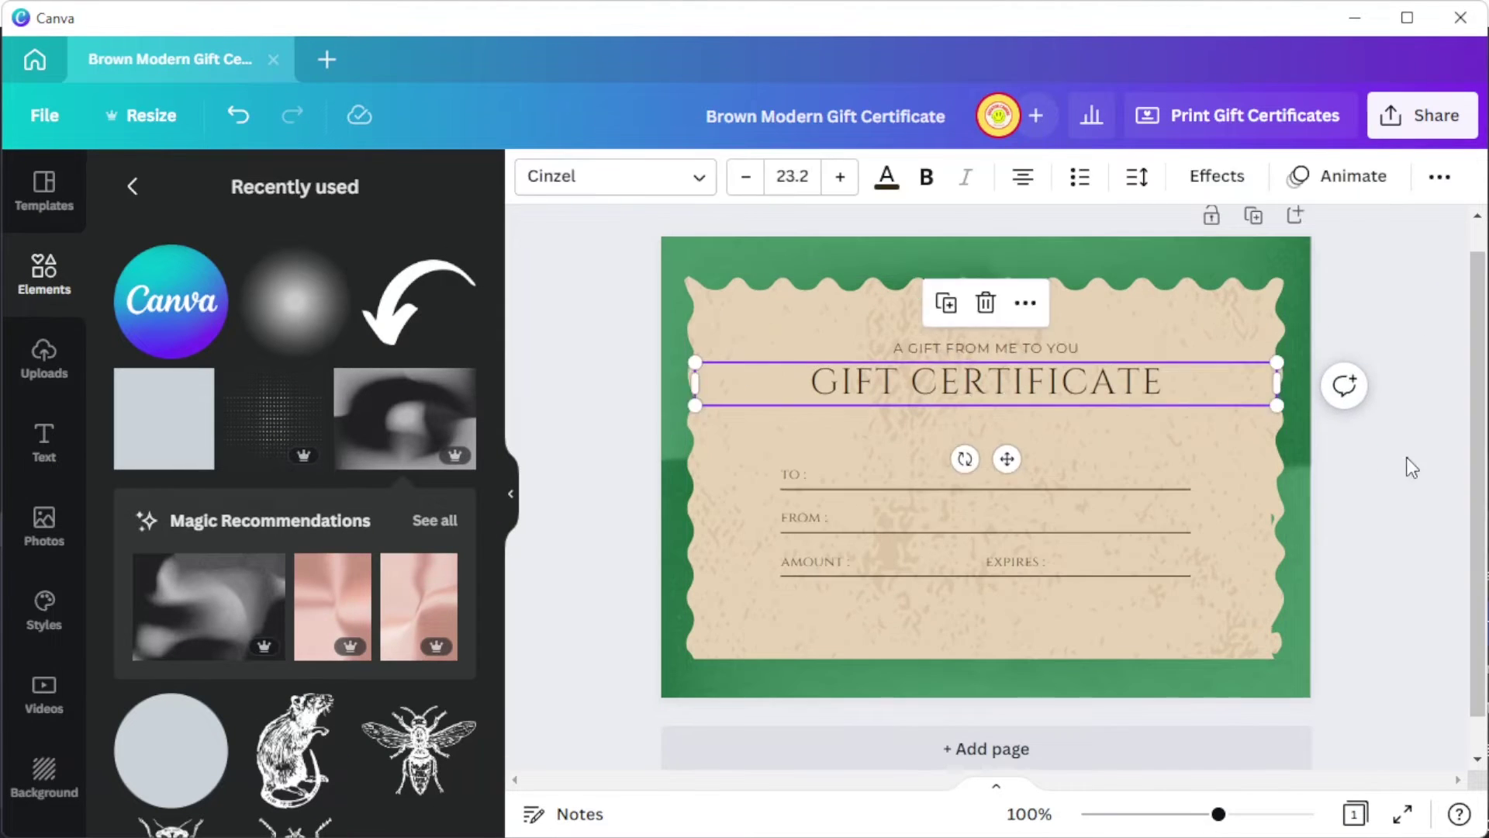
Replace the line above the title with "DEBUG CO." in Agrandir Grand Black at size 20.7
double_click(1094, 349)
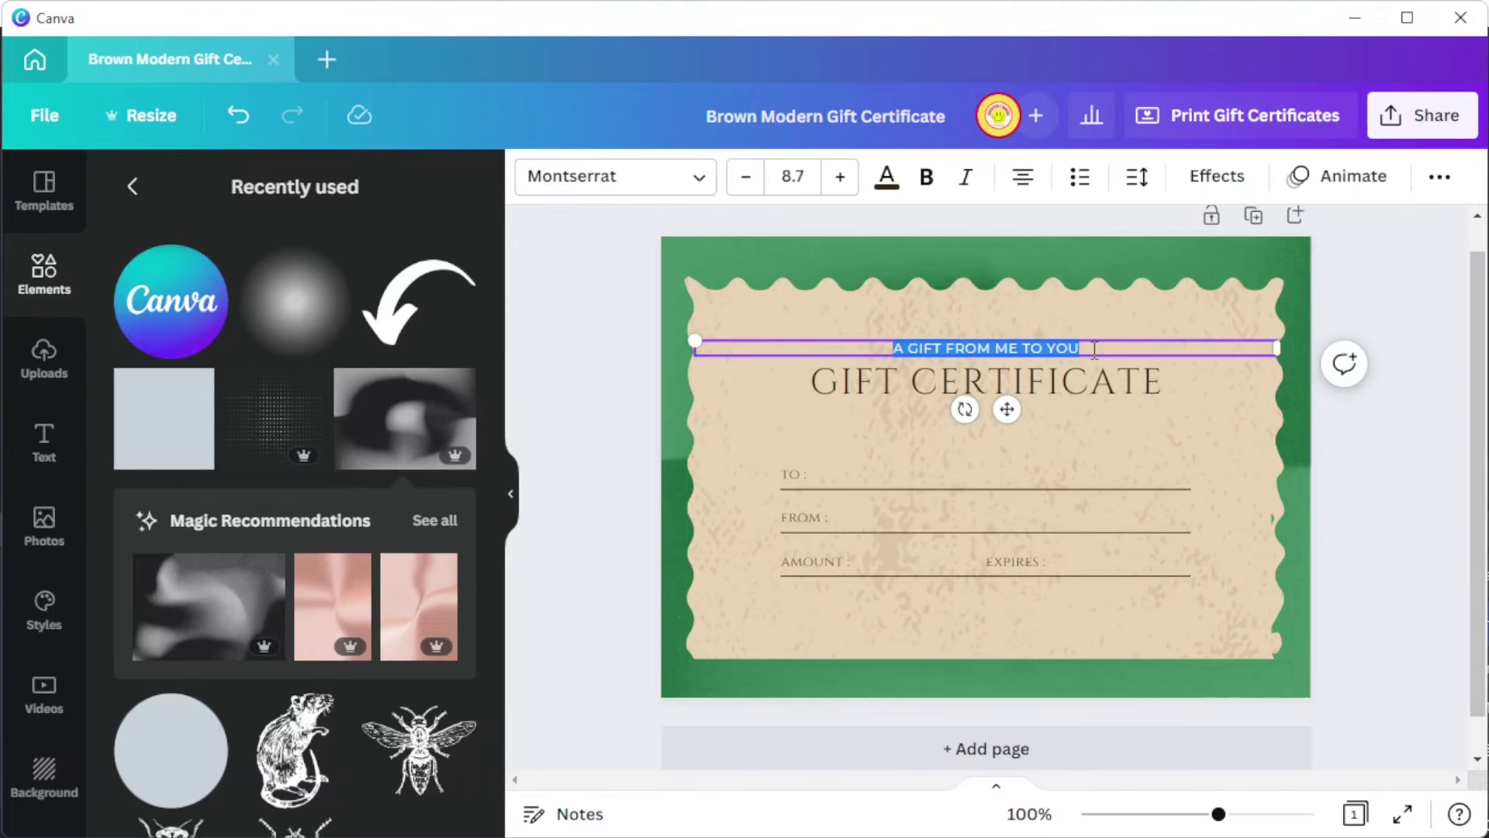
key("ctrl+a")
left_click(615, 176)
scroll(290, 468, "down", 3)
left_click(290, 387)
left_click(840, 177)
Color the DEBUG CO. line green and move it up clear of the title
left_click(886, 176)
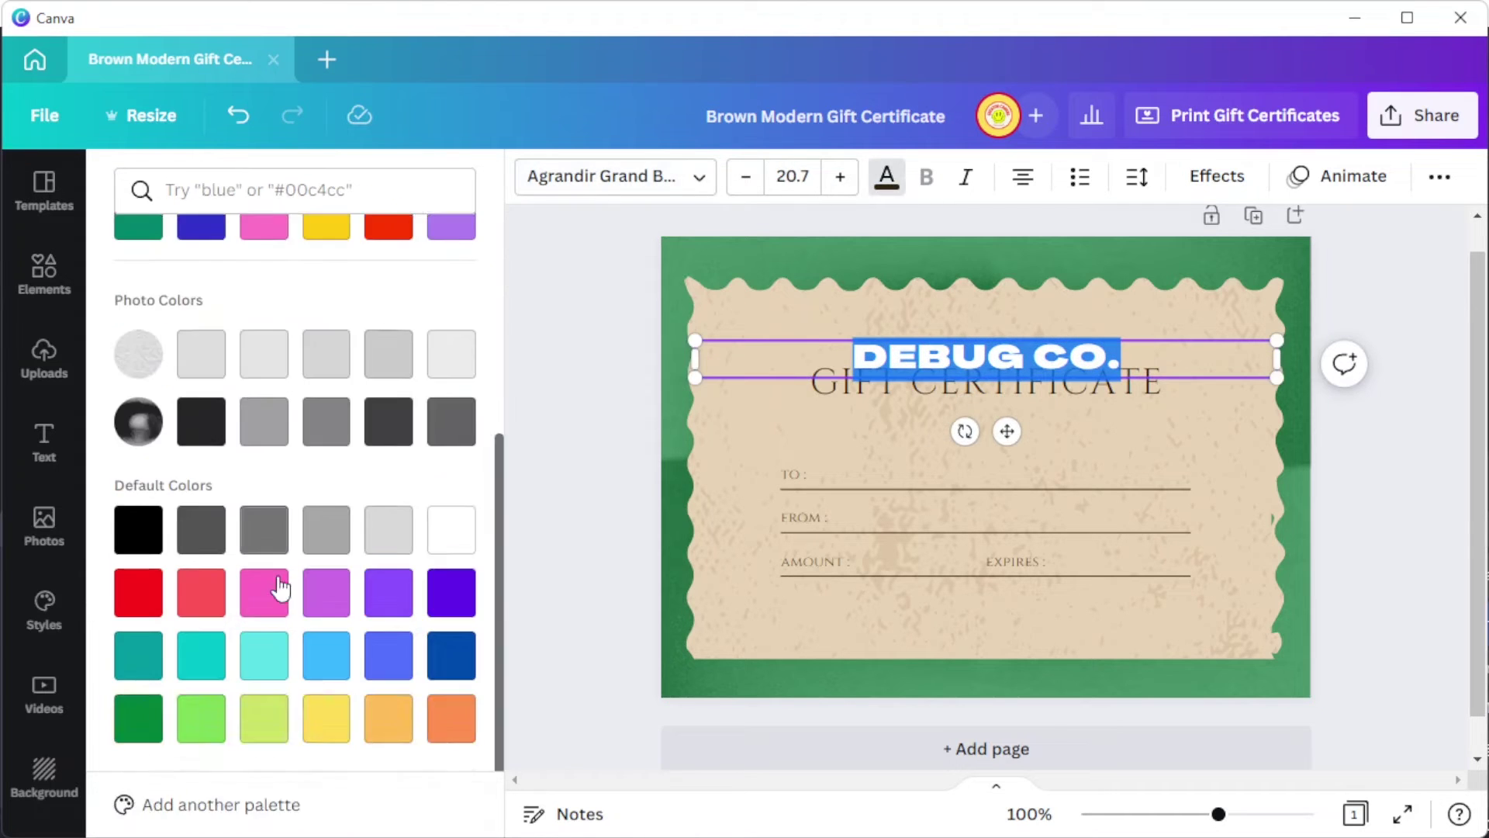
left_click(326, 718)
left_click_drag(1015, 429, 1021, 411)
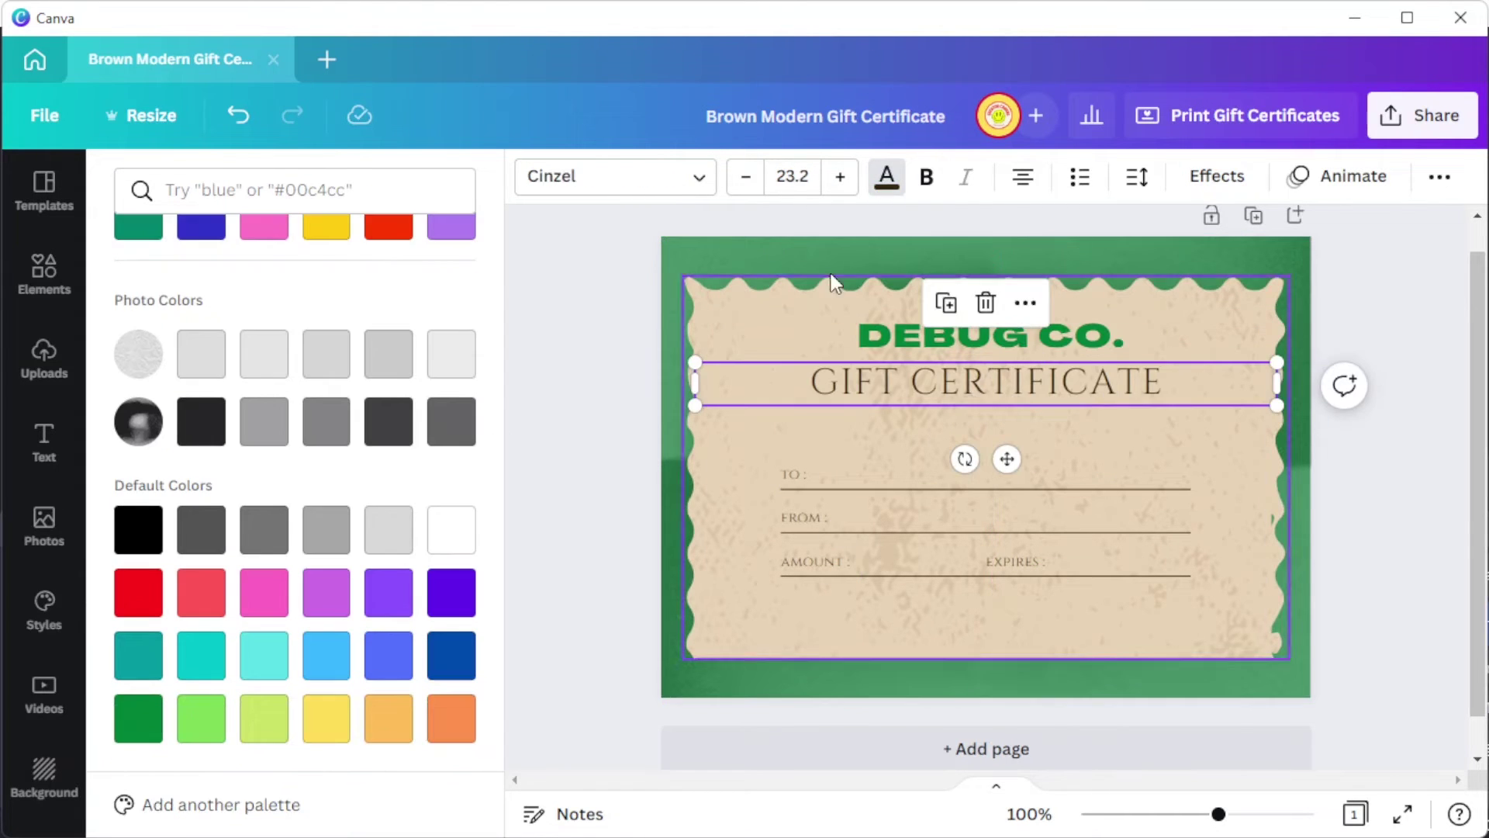
Recolor the GIFT CERTIFICATE title black
left_click(138, 718)
scroll(325, 498, "up", 5)
left_click(326, 473)
Try Archivo Black and Agrandir as fonts for the title
left_click(615, 176)
left_click(233, 476)
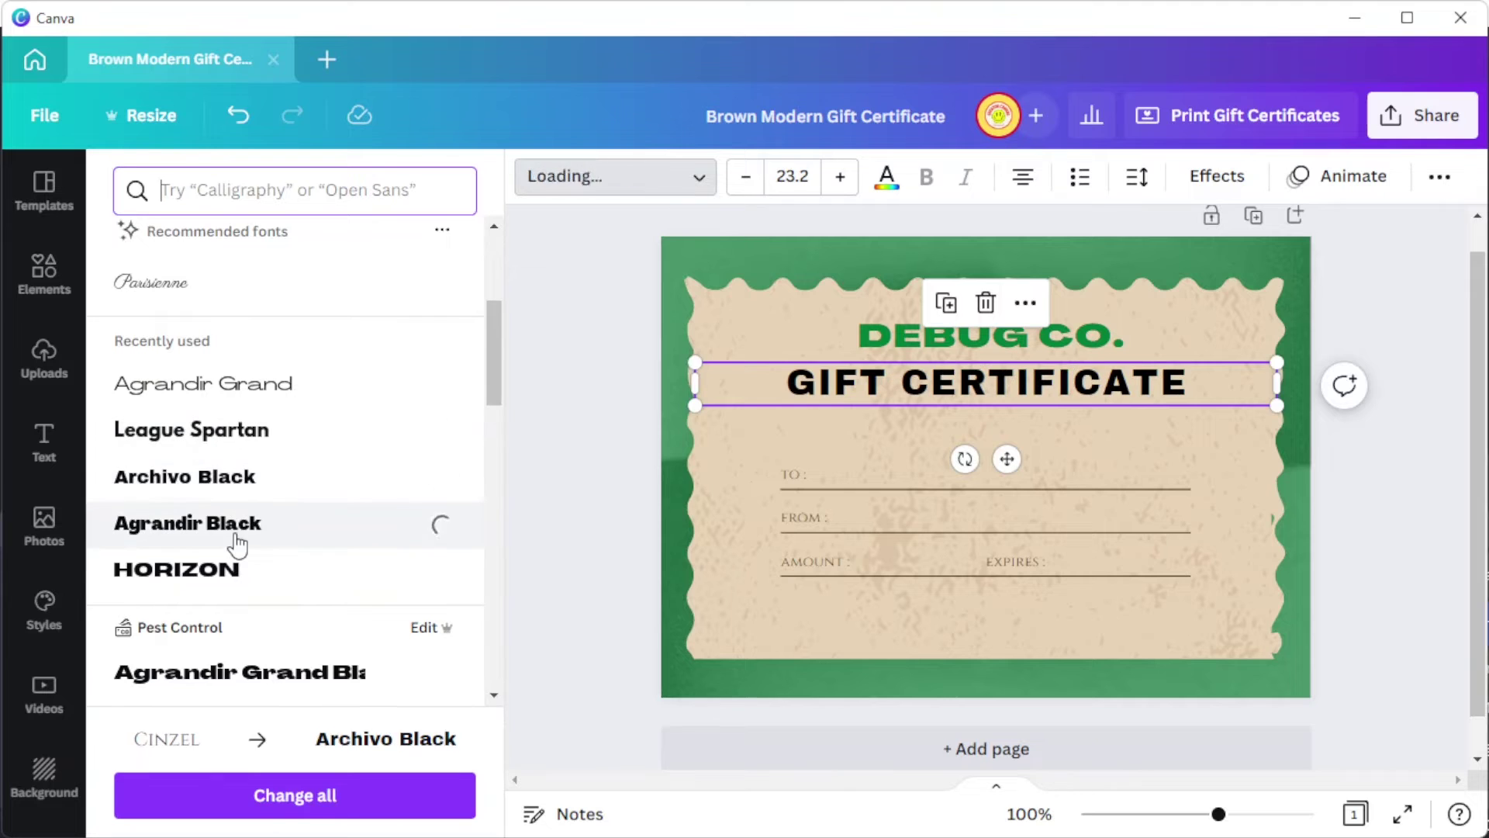
scroll(245, 473, "down", 5)
left_click(329, 334)
left_click(286, 512)
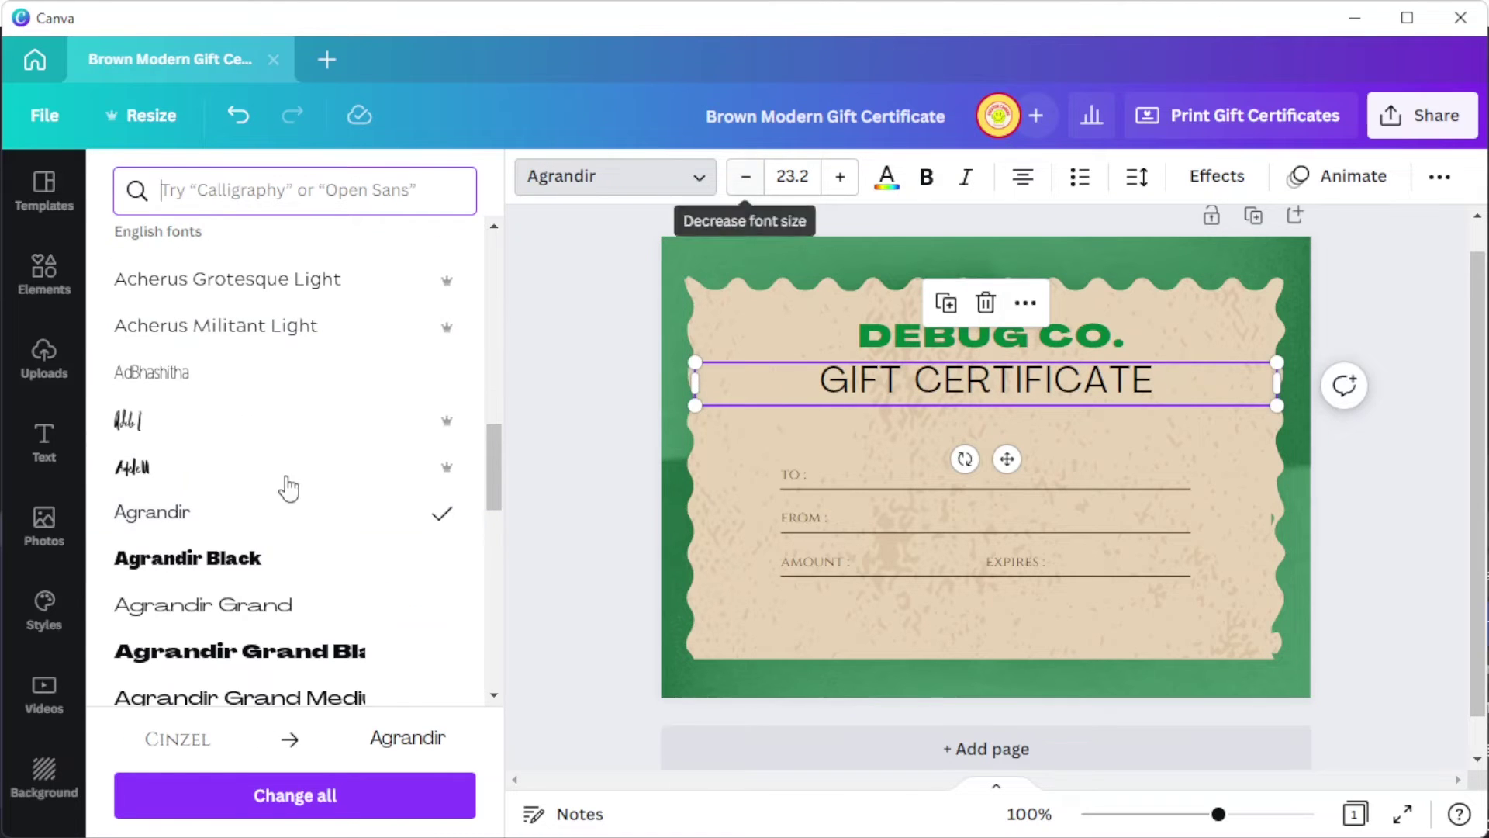
Set the title to Agrandir Medium, apply that font change across the whole design, and make the title bold
scroll(287, 481, "down", 3)
left_click(259, 479)
left_click(323, 799)
left_click(926, 176)
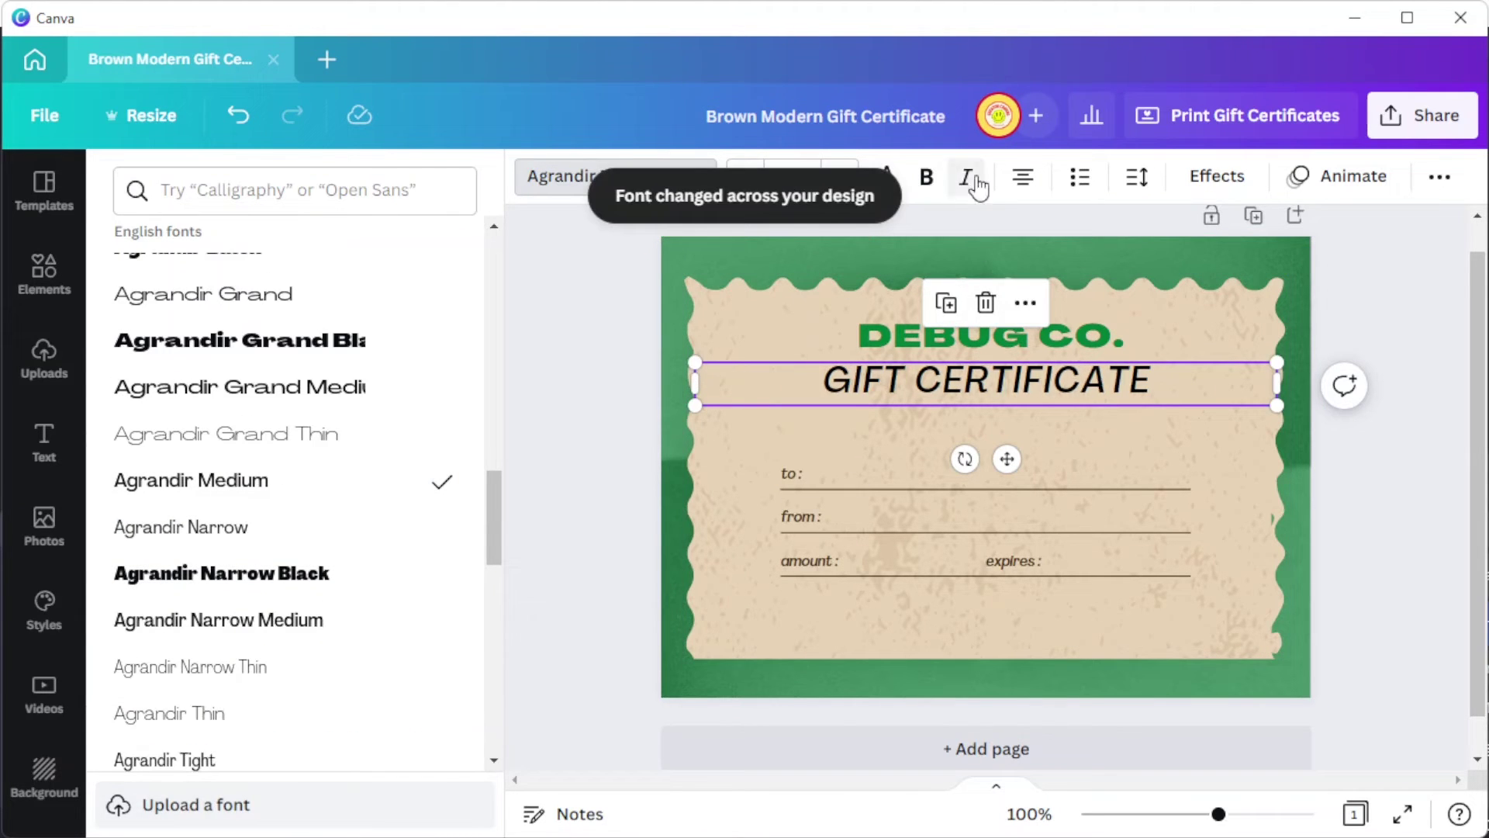
Change the title to "FREE FIRST CONSULTATION" and scale its text box down to size 18.9, centered under DEBUG CO
key("ctrl+a")
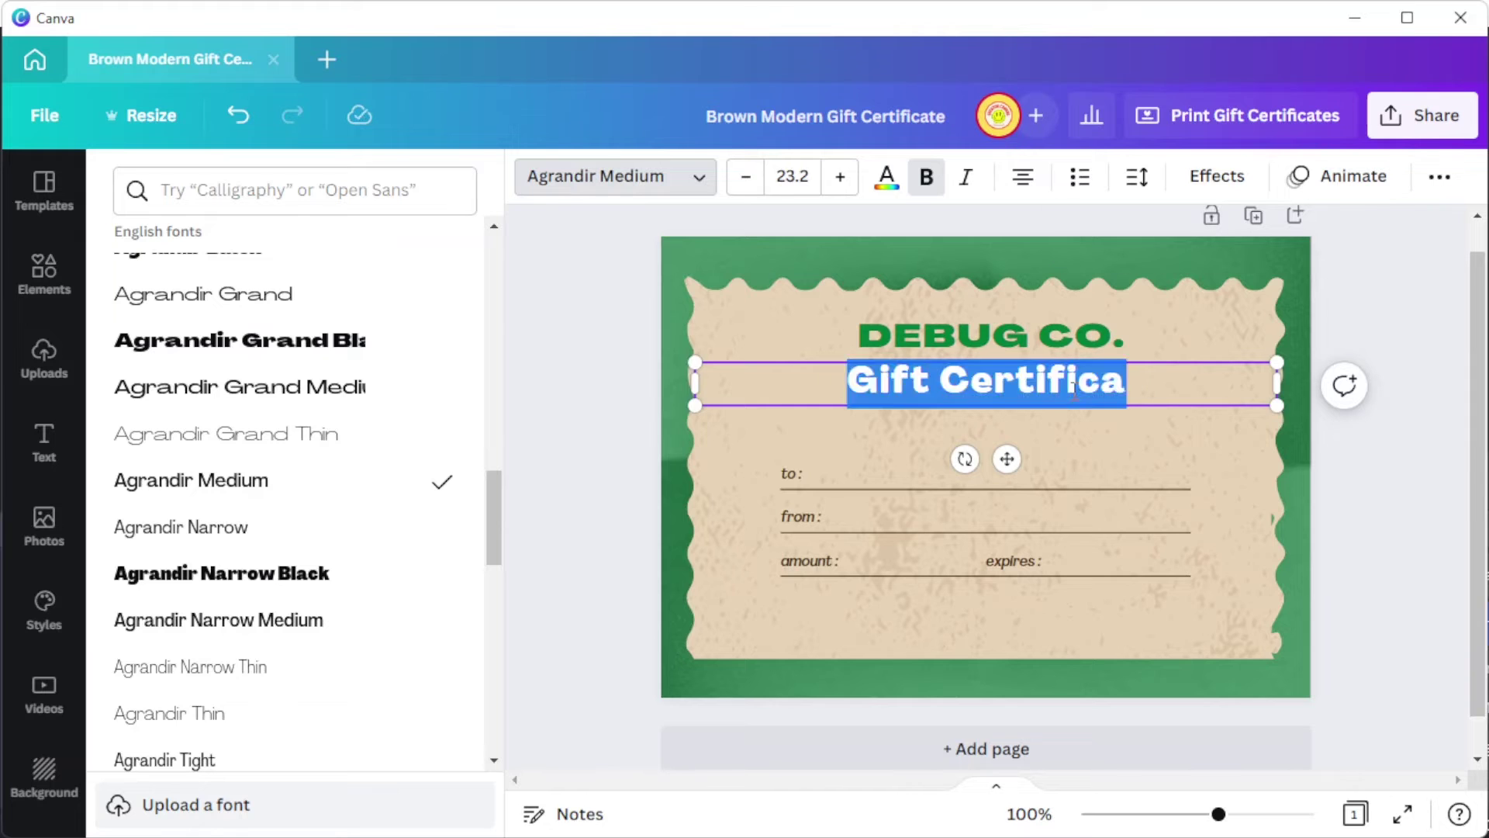
type("FREE FIRST")
type("CONSULTATION")
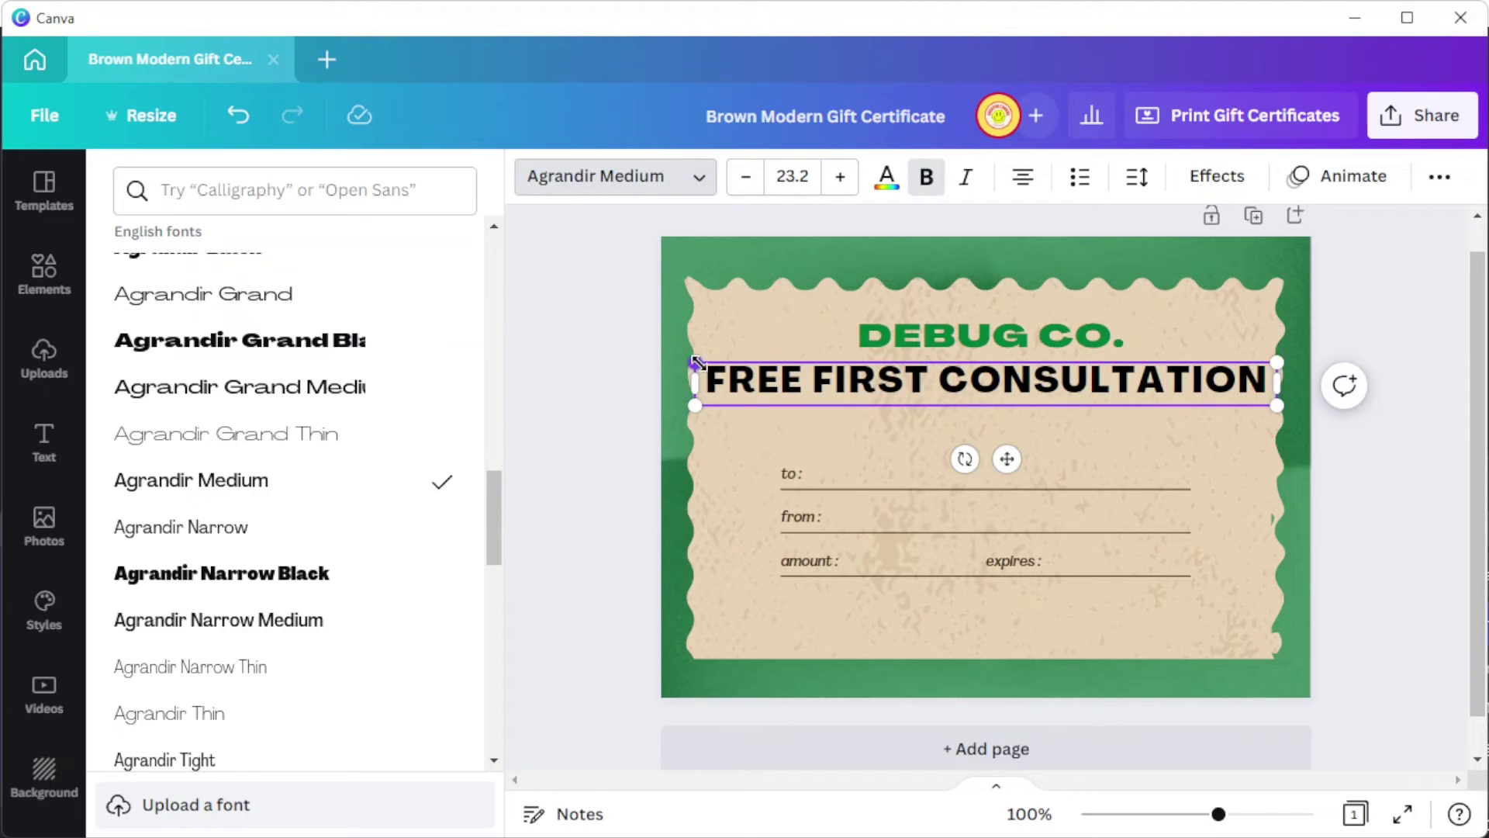
left_click_drag(696, 362, 802, 371)
left_click_drag(1061, 458, 1011, 444)
Restore the title's wording to "GIFT CERTIFICATE"
left_click(922, 594)
key("ctrl+z")
key("ctrl+z")
key("ctrl+z")
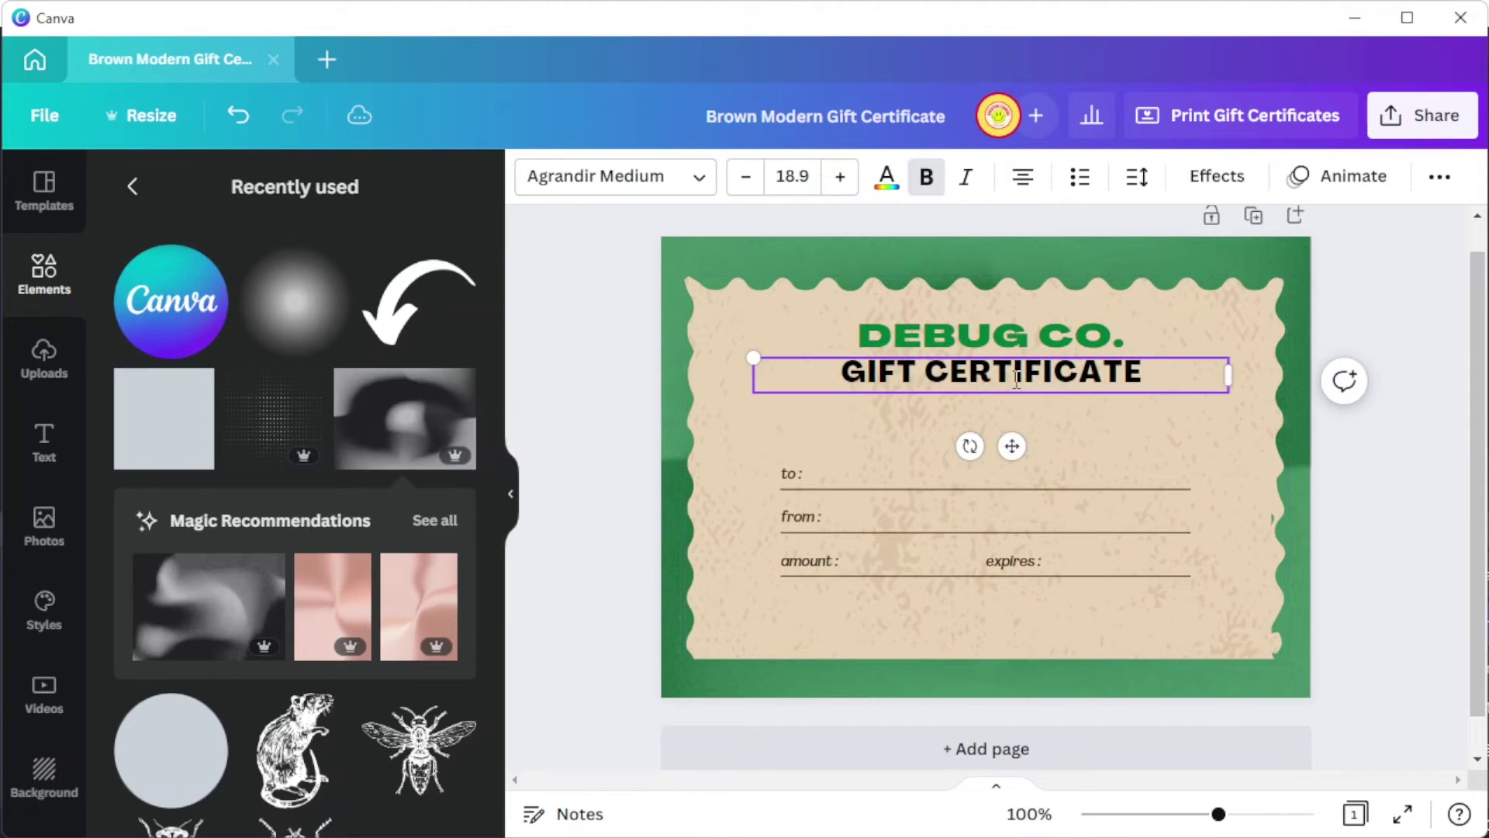
Set the title to size 32.9 with letter spacing 18 and tighter line spacing, and move it up together with DEBUG CO
left_click(840, 177)
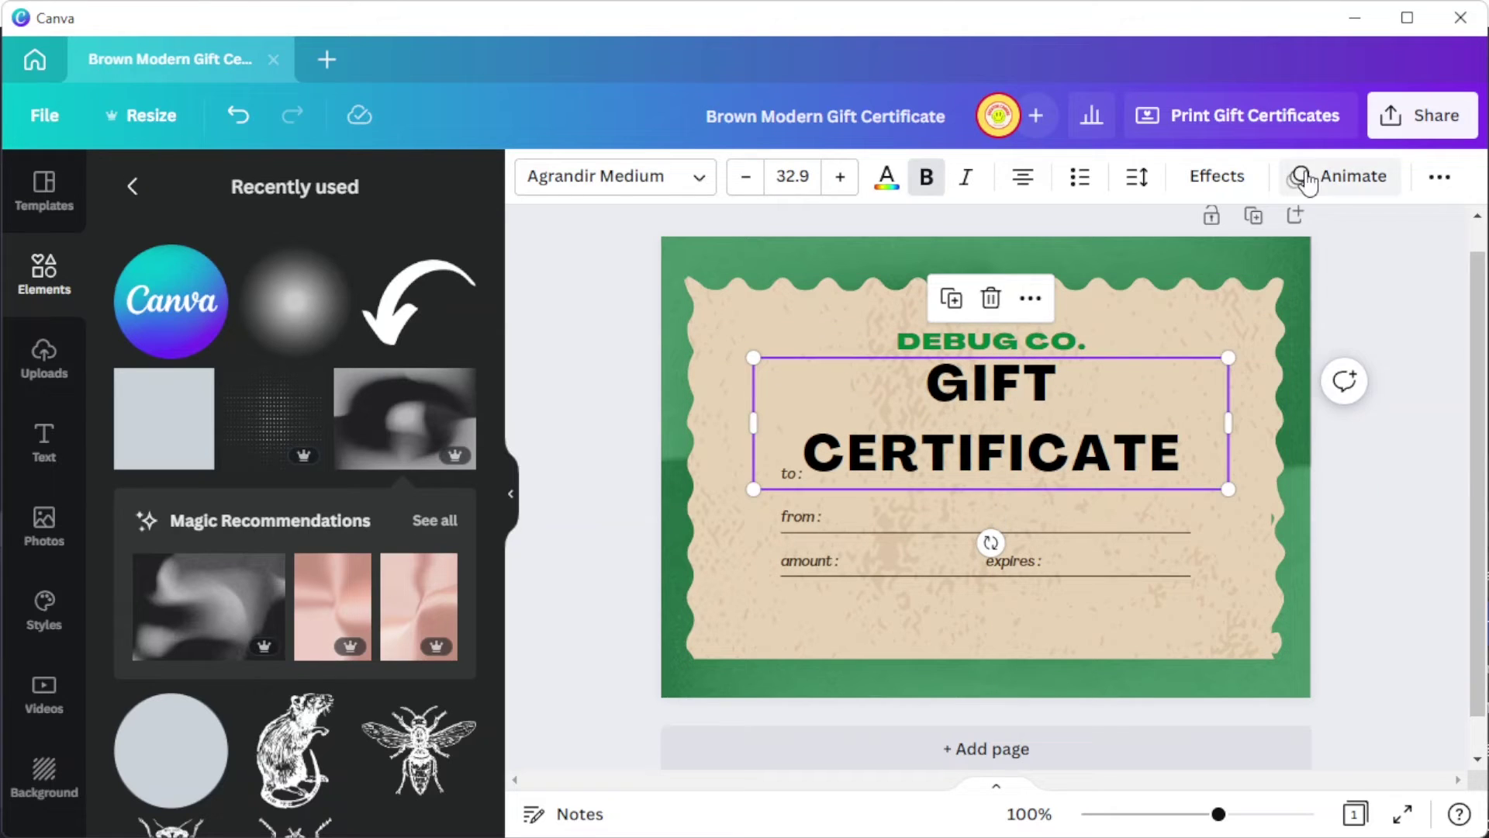
left_click(1136, 177)
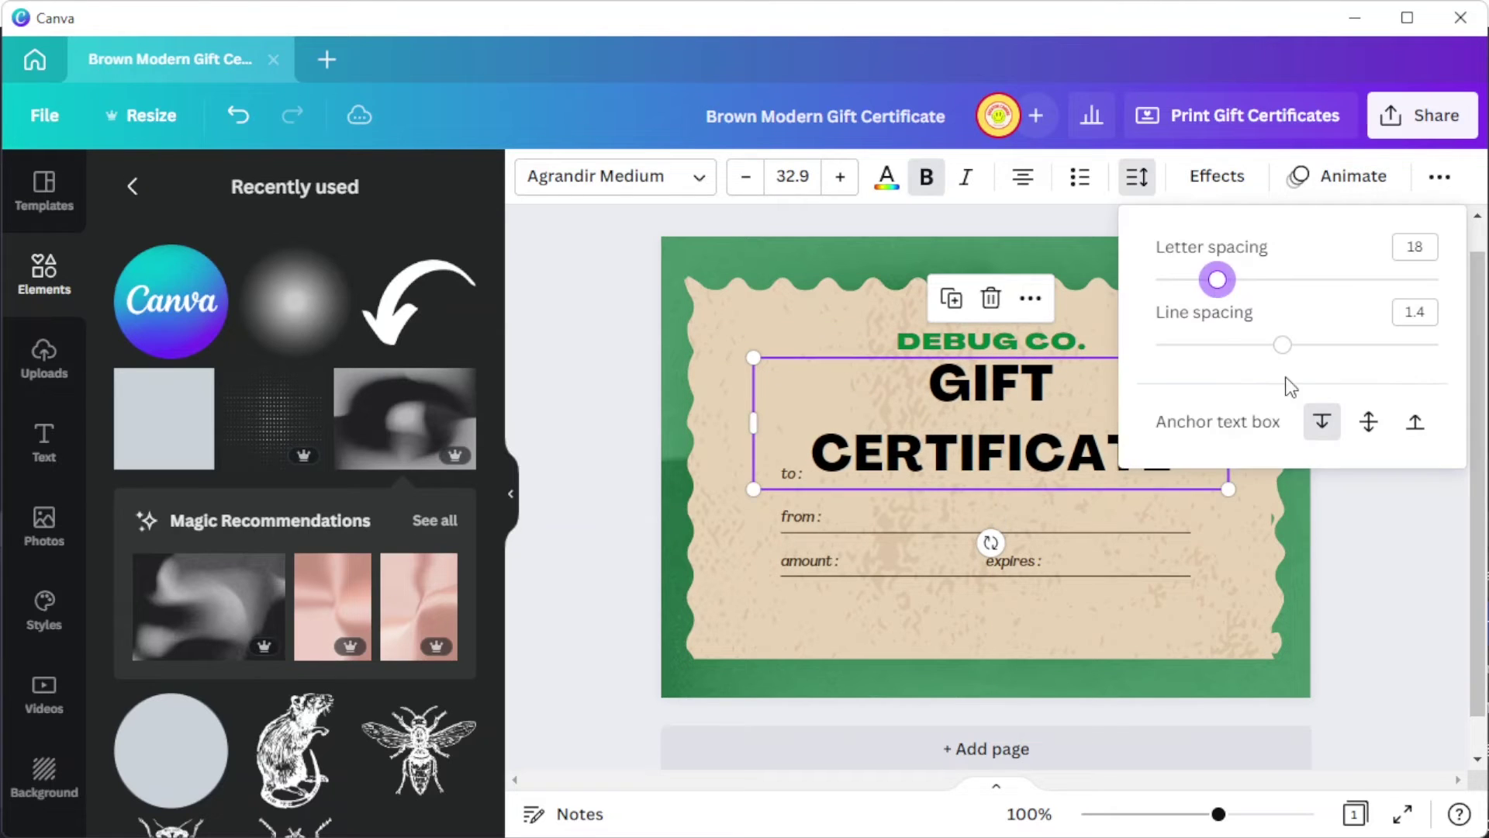
left_click_drag(1280, 346, 1210, 348)
left_click(992, 340, "shift")
left_click_drag(1044, 433, 1044, 418)
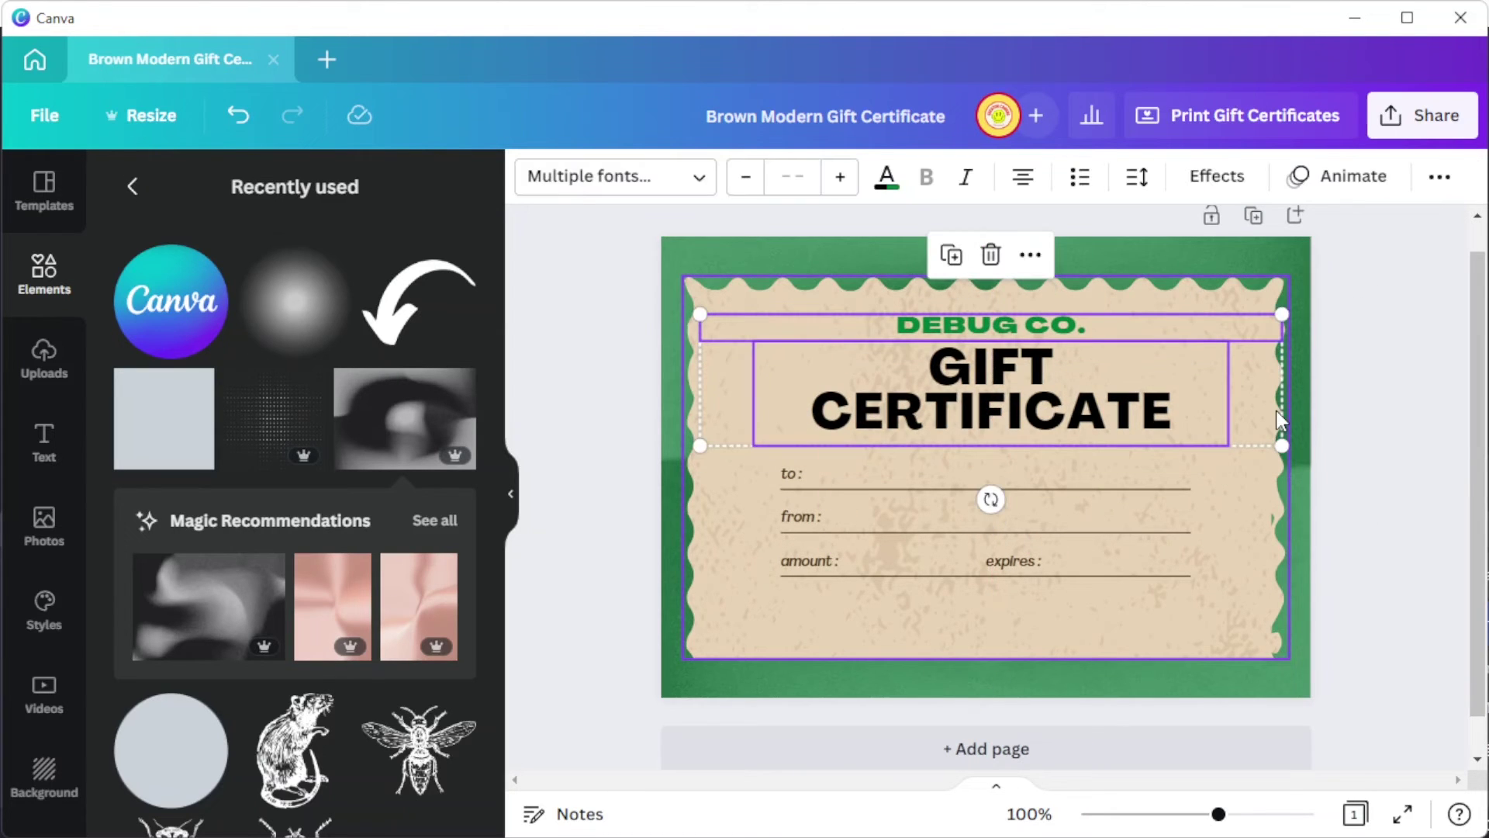
Duplicate the "from:" label beside itself as bold upright text and change it to "DEBUG co."
left_click(818, 525)
key("ctrl+d")
left_click_drag(852, 547, 878, 528)
double_click(879, 526)
key("ctrl+b")
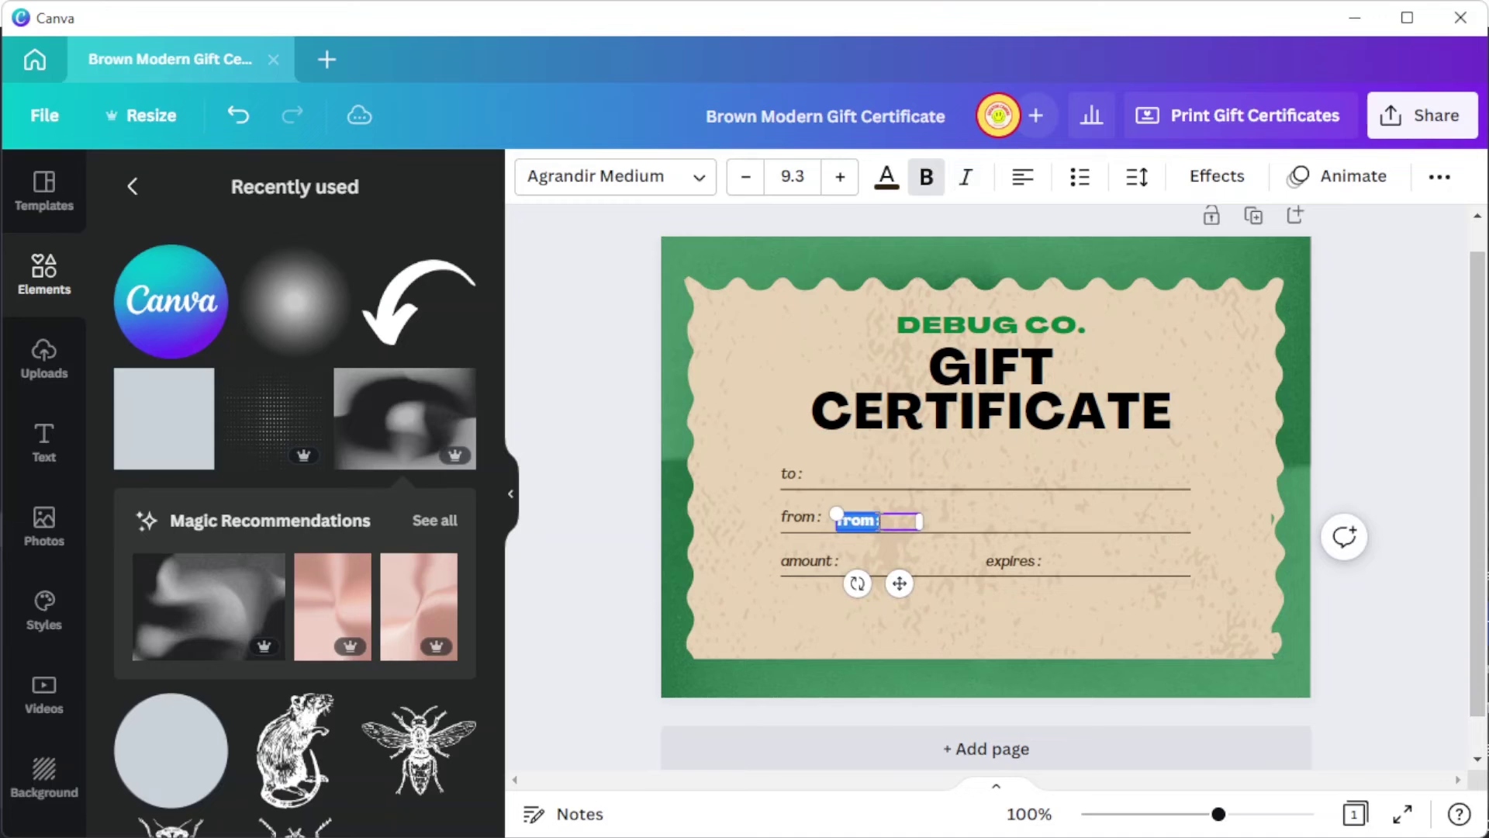
type("DEBUG co.")
Put a copy of the DEBUG co. text in place of the "amount:" label, reading "FREE FIRST CONSULTATION"
left_click_drag(899, 583, 812, 563)
key("ctrl+d")
double_click(813, 561)
type("FREE FIRST CONSULTATION")
Shift the "expires:" label to the right and widen the FREE FIRST CONSULTATION text box so it fits on one line
left_click(992, 559)
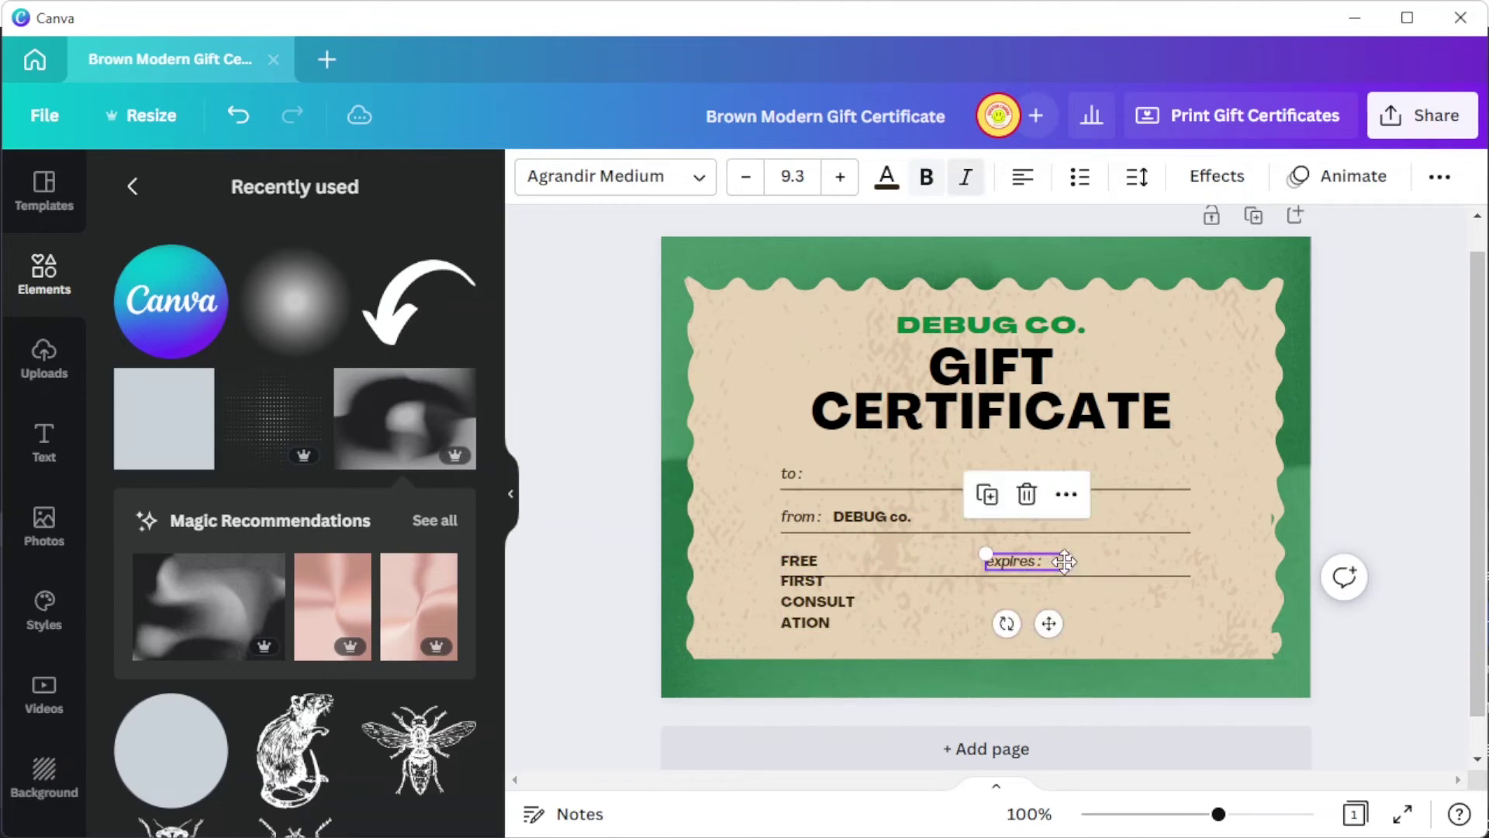
left_click_drag(992, 559, 1054, 558)
left_click(823, 582)
left_click_drag(869, 589, 1008, 572)
left_click(1078, 560)
left_click_drag(1095, 628, 1077, 630)
Place a copy of the DEBUG co. text after "expires:" and change it to "09-2025"
left_click(871, 516)
key("ctrl+d")
left_click_drag(900, 589, 1168, 632)
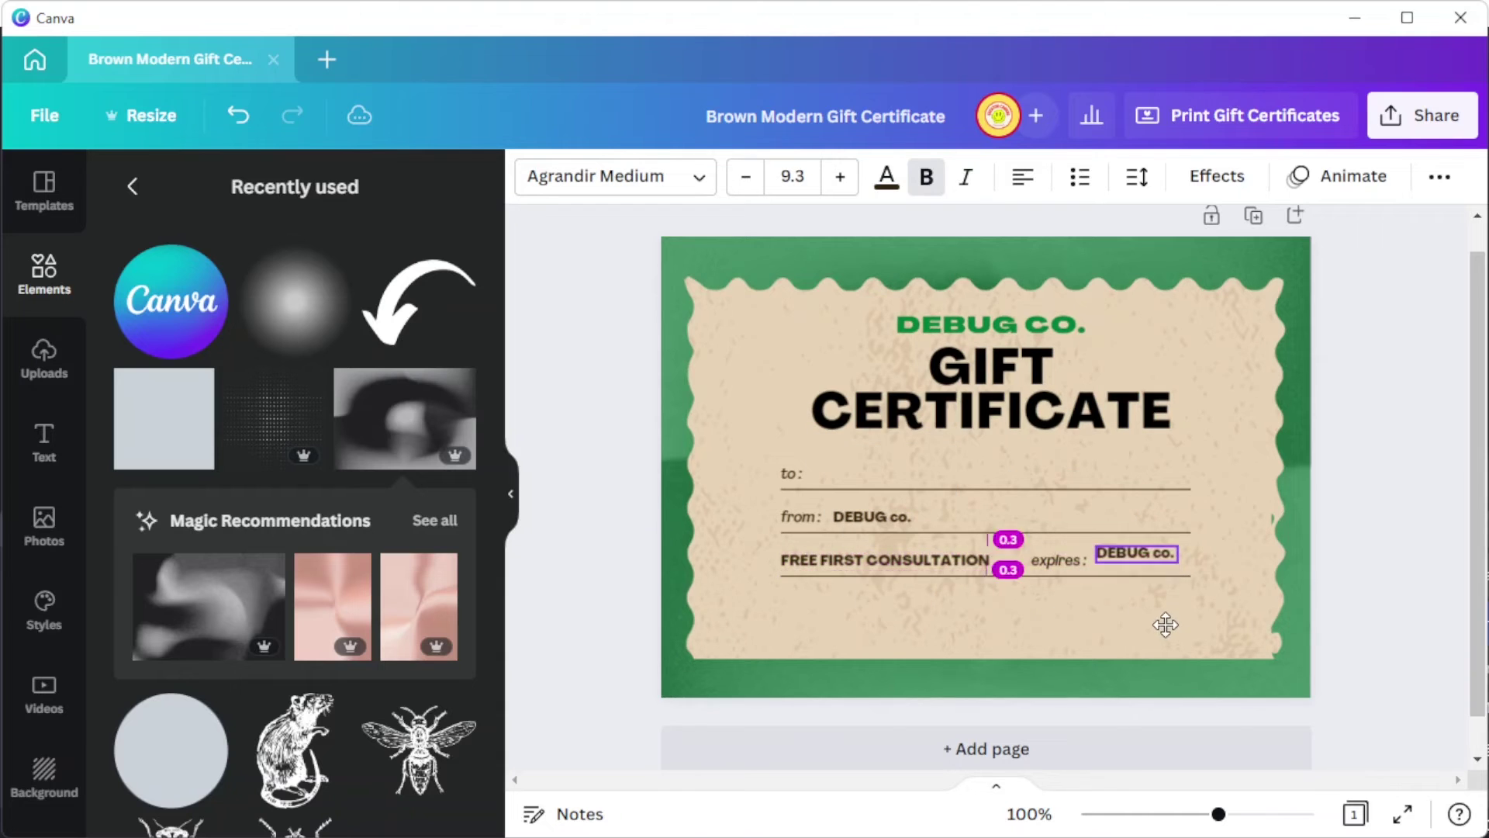
double_click(1143, 555)
left_click(1399, 625)
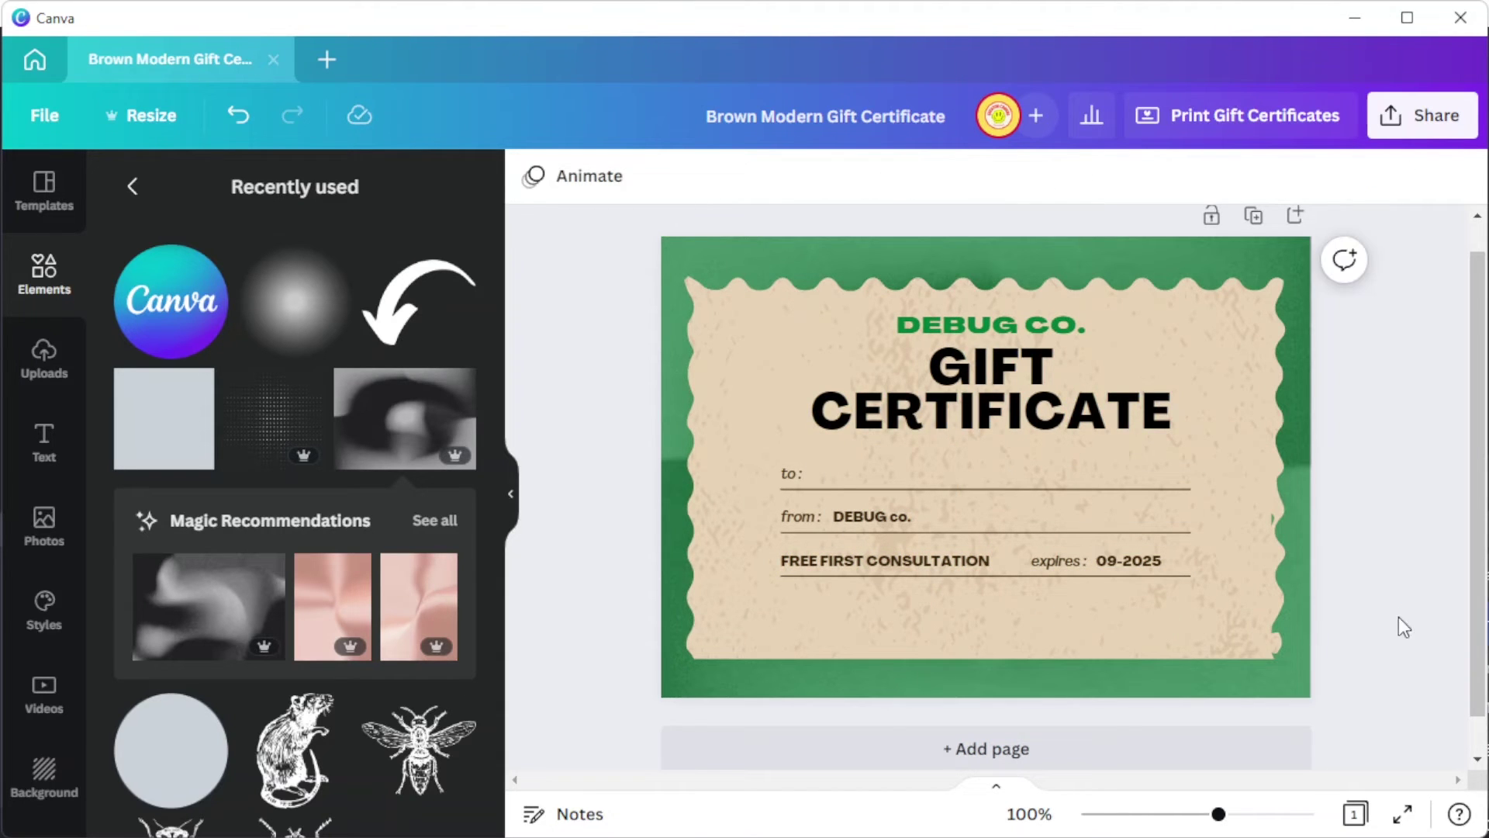
Add the black circular DEBUG co. logo from the uploaded images and delete the DEBUG CO. heading
left_click(1277, 462)
scroll(294, 465, "down", 4)
left_click(44, 358)
left_click(171, 505)
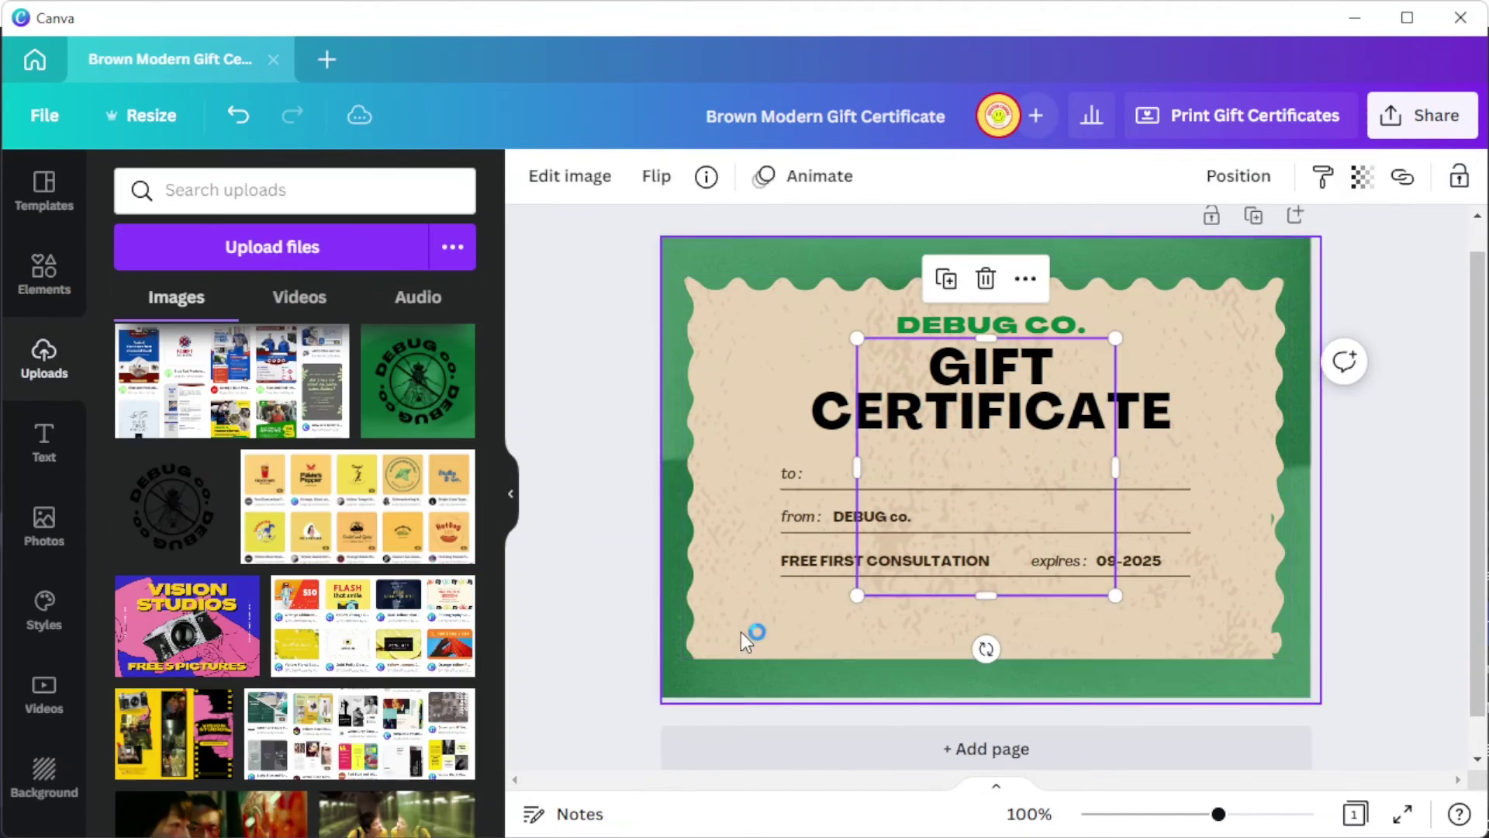
left_click(990, 324)
key("Delete")
Left-align the title and place the reduced logo at the certificate's upper-right corner
left_click_drag(1115, 597, 1189, 435)
left_click(1000, 404)
left_click(1022, 177)
left_click_drag(1241, 315, 1336, 223)
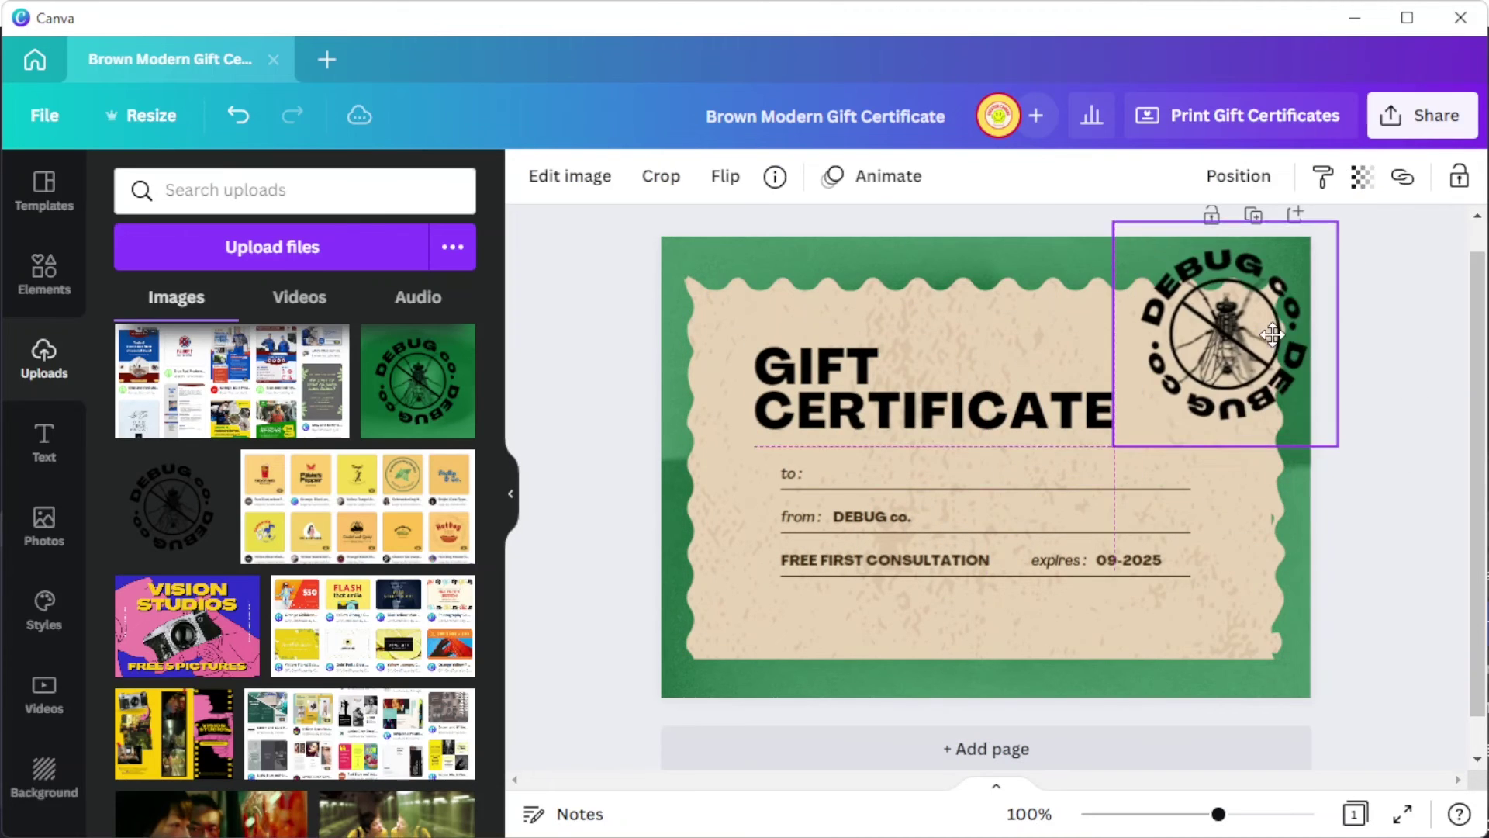
Move the title toward the paper's left edge and shrink the logo to fit inside the paper's upper-right corner
left_click_drag(1223, 342, 1214, 387)
left_click(930, 404)
mouse_move(753, 445)
left_mouse_down()
mouse_move(770, 442)
mouse_move(753, 445)
left_mouse_up()
left_click_drag(891, 389, 854, 382)
left_click_drag(1269, 412, 1233, 394)
left_click_drag(1081, 272, 1104, 293)
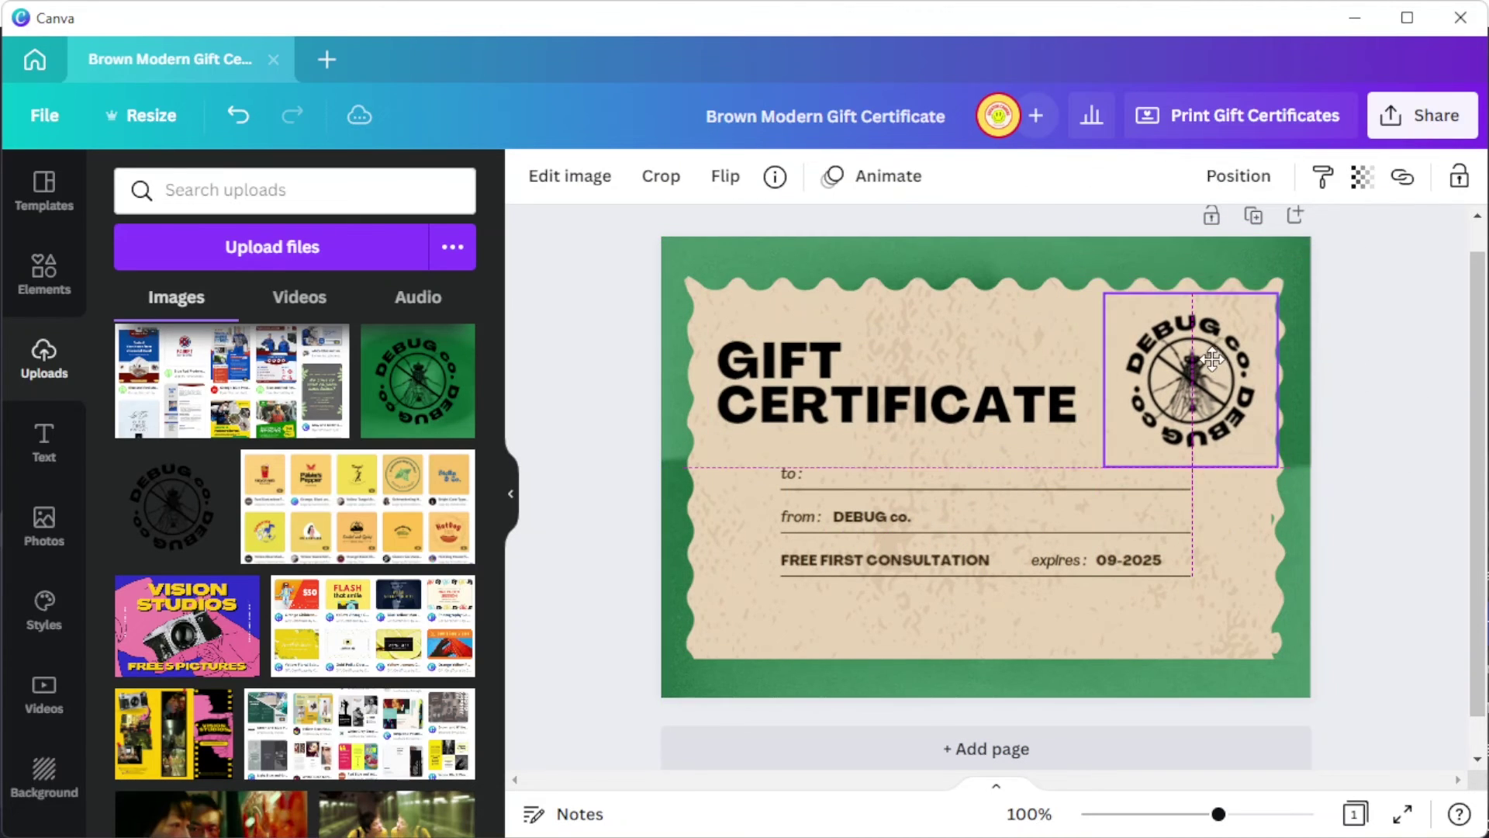
left_click_drag(1190, 380, 1191, 370)
Add a yellow circle behind the DEBUG co. logo, sized to match it
left_click(45, 273)
left_click(173, 432)
left_click(657, 176)
scroll(310, 465, "down", 4)
left_click(326, 784)
left_click_drag(1029, 500, 1263, 441)
key("ctrl+[")
left_click(1415, 510)
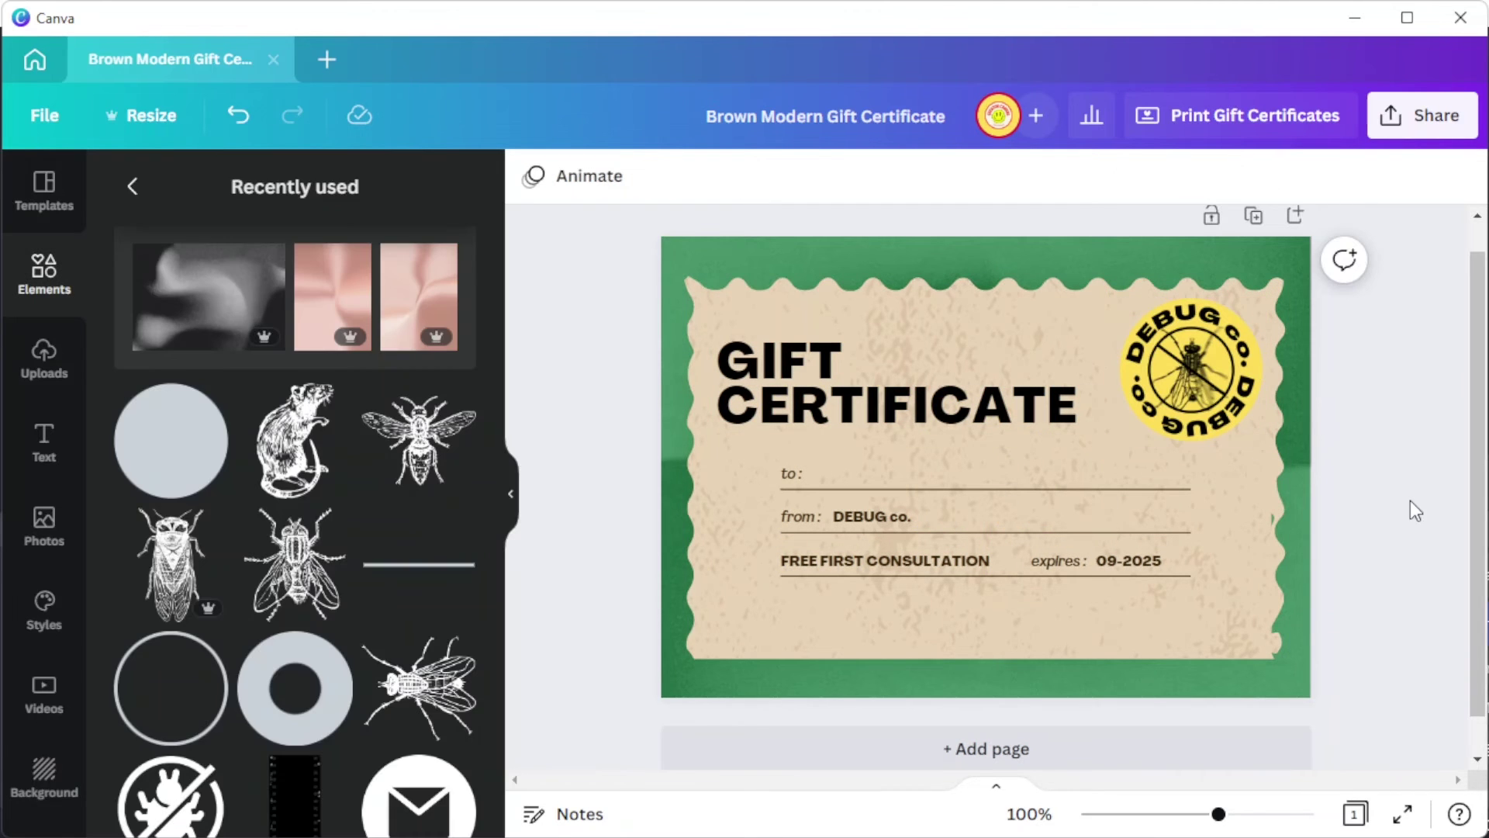
Download the finished gift certificate as a PNG at size 1
left_click(512, 504)
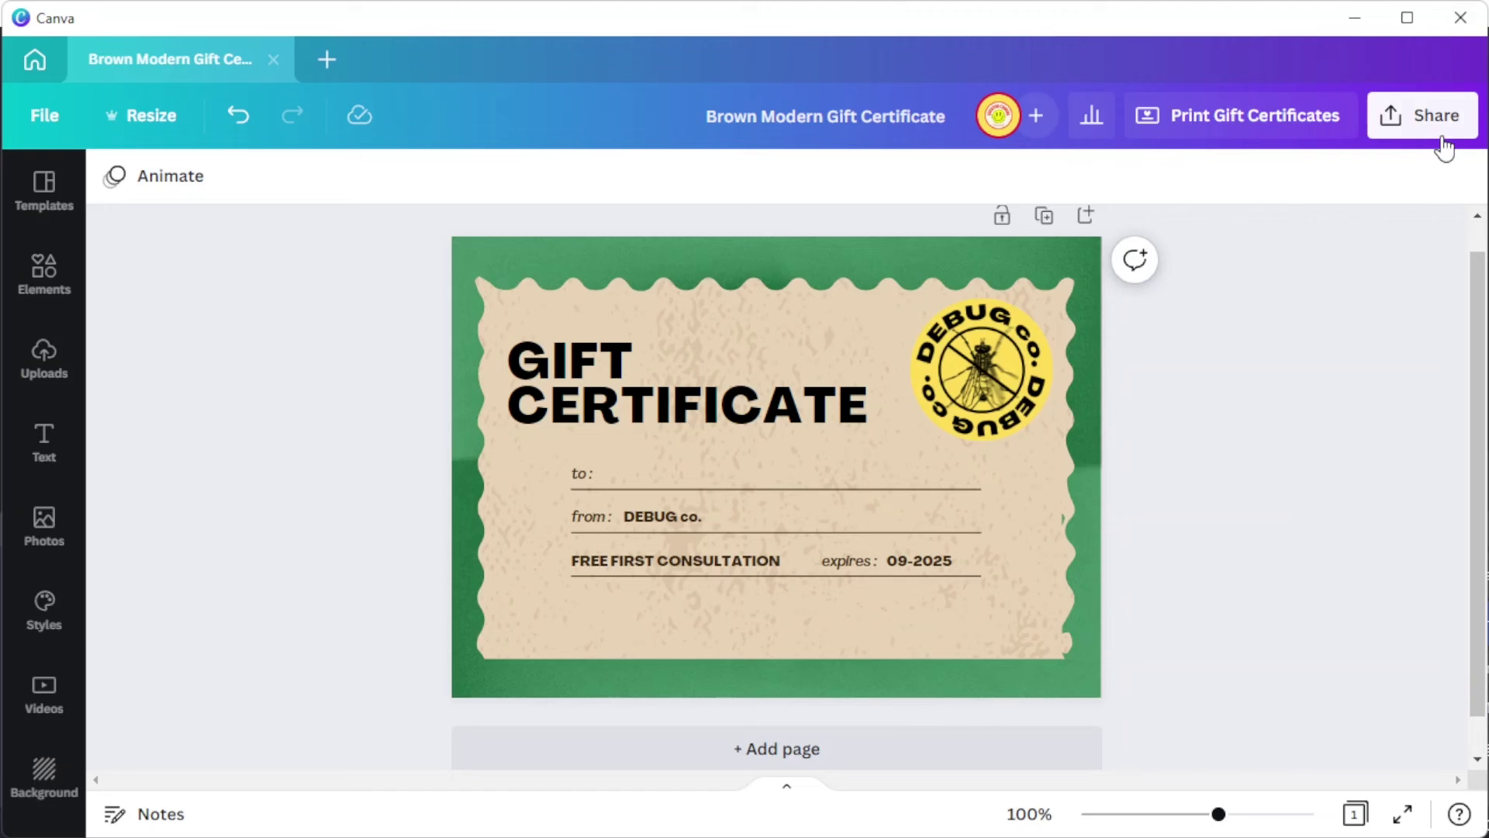
left_click(1442, 145)
left_click(1201, 676)
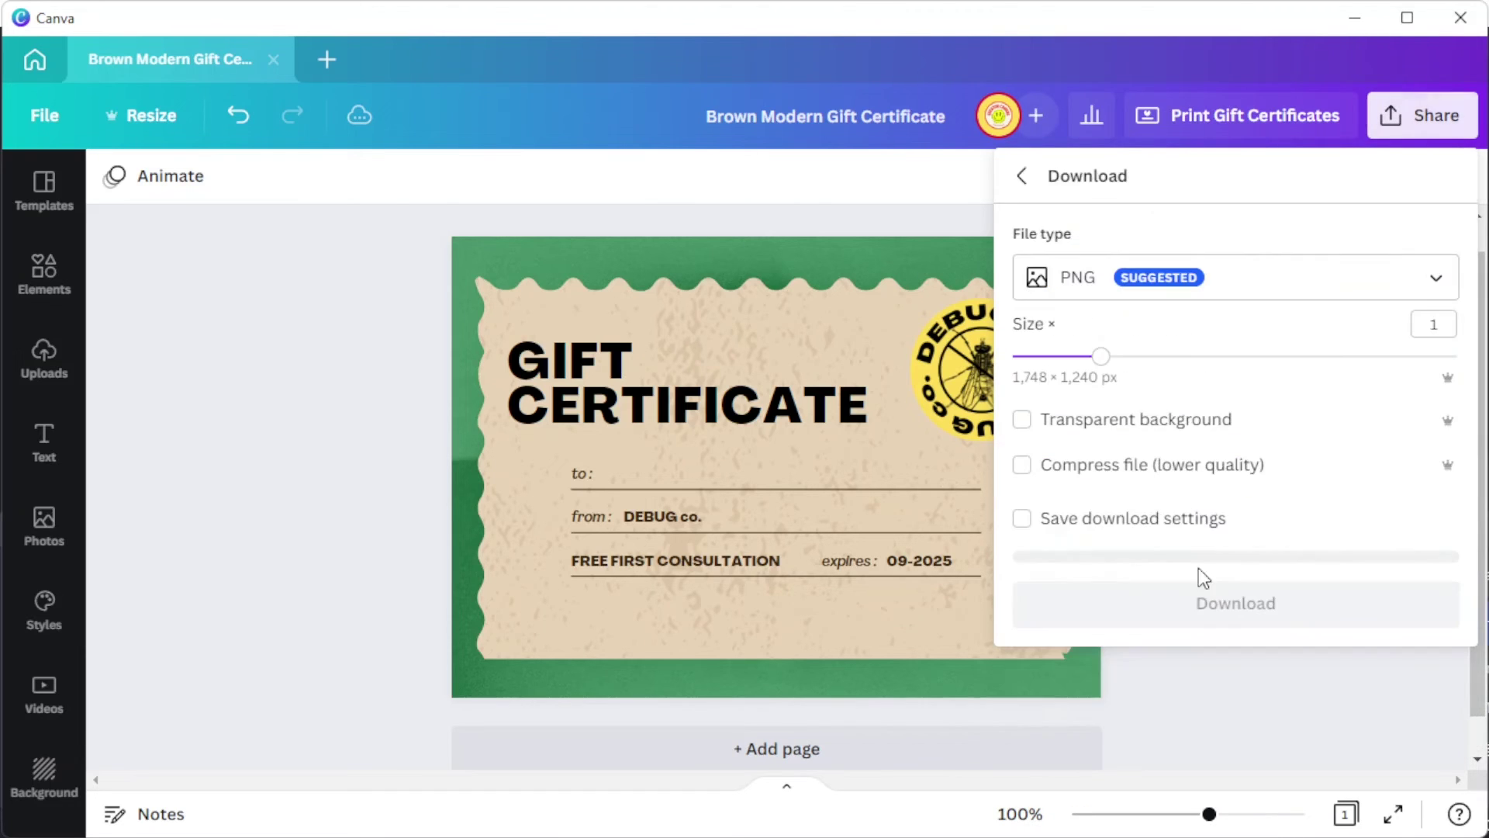
left_click(1219, 290)
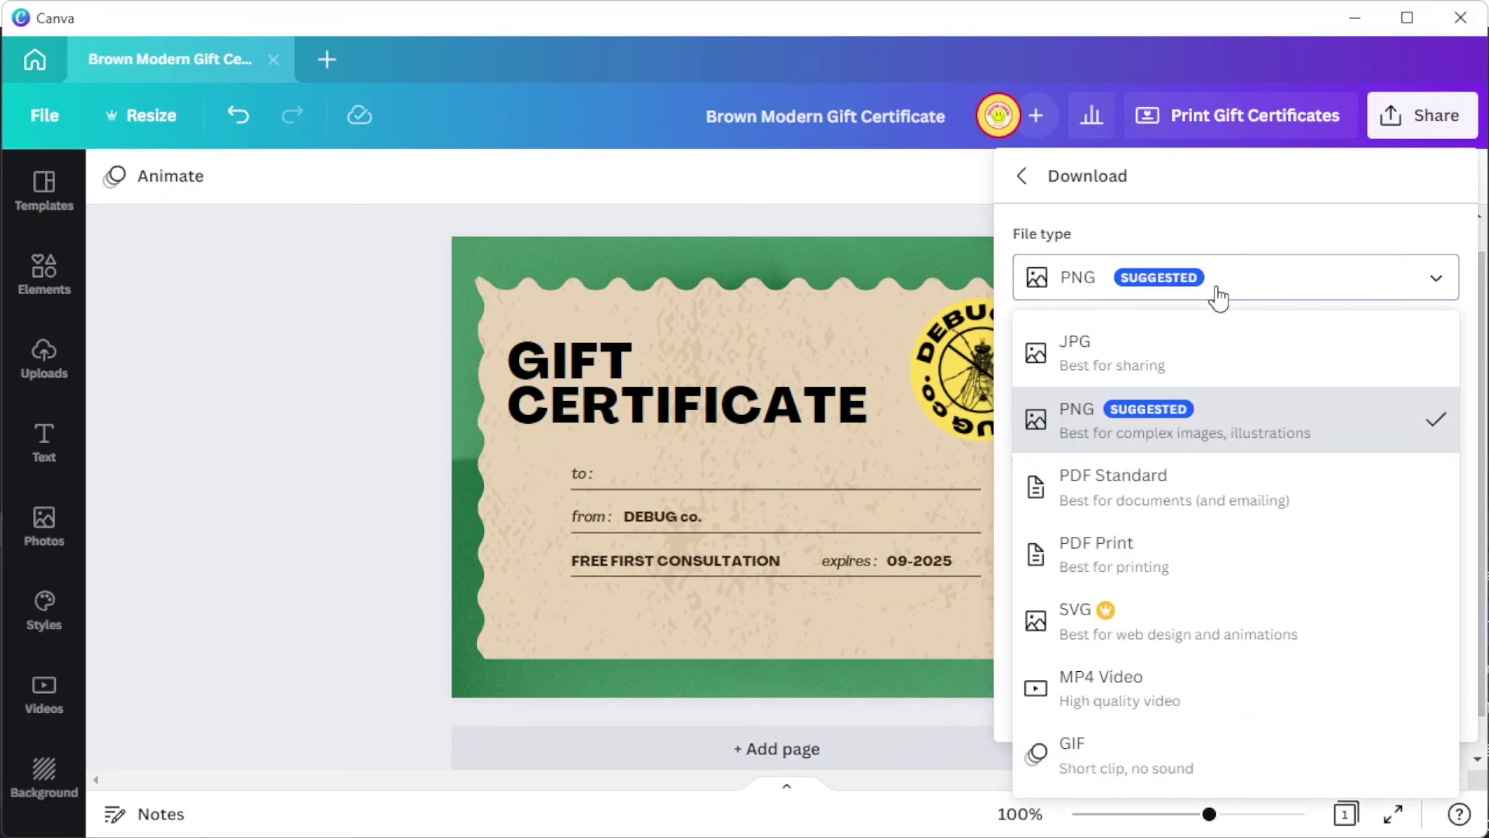
left_click(1240, 422)
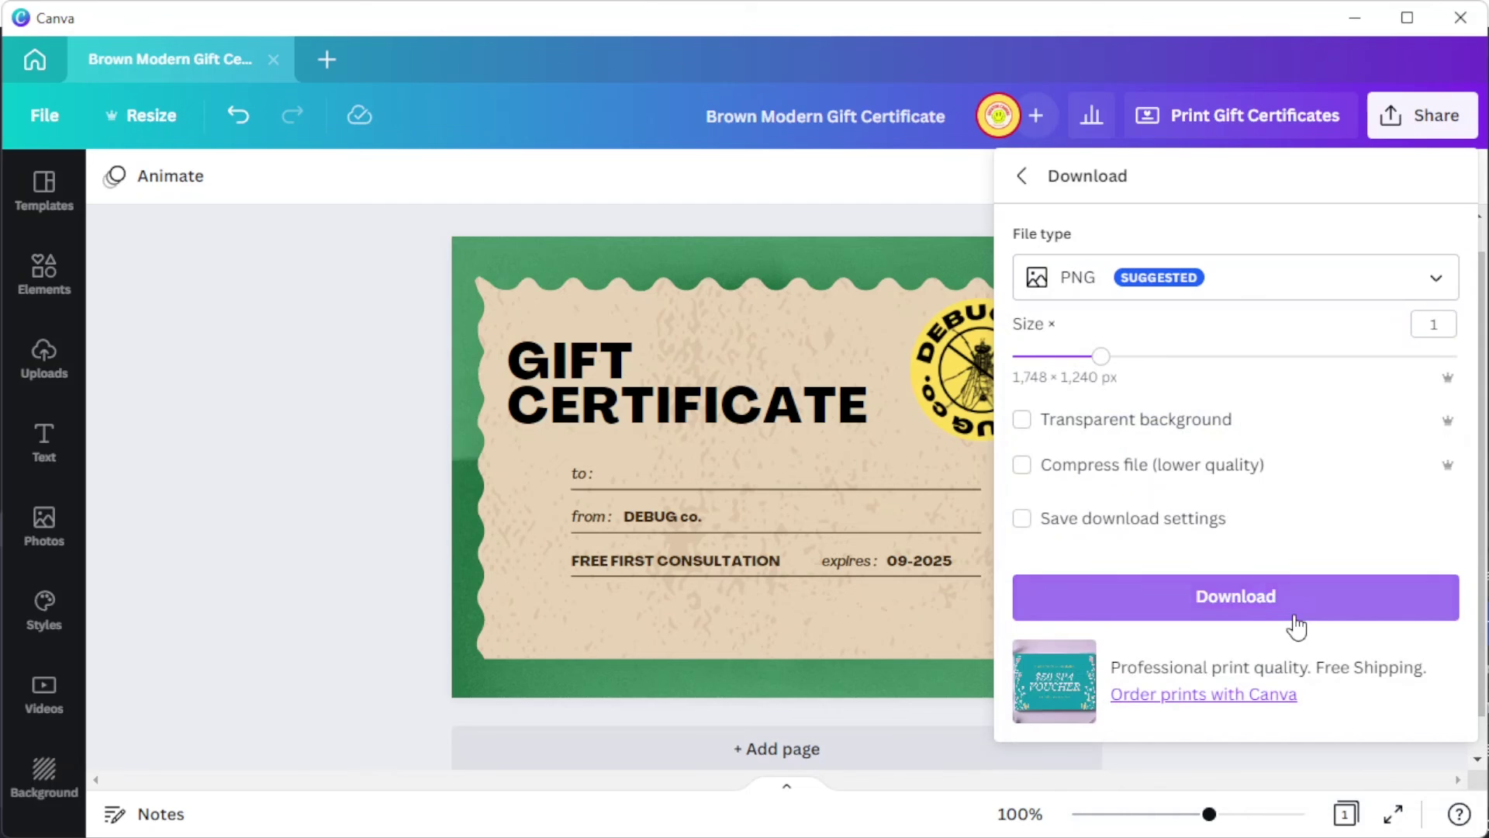
left_click(1143, 603)
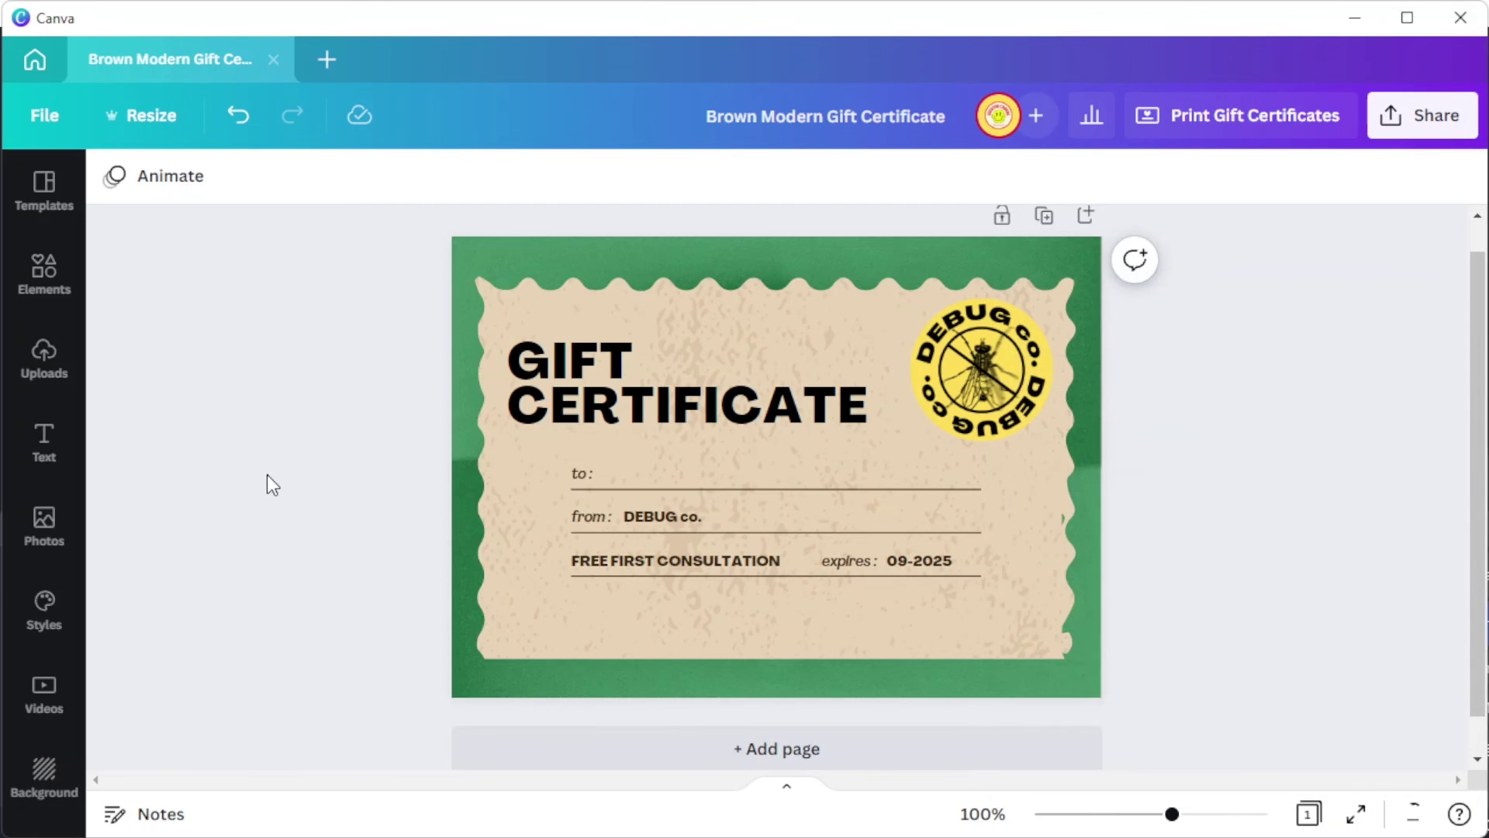